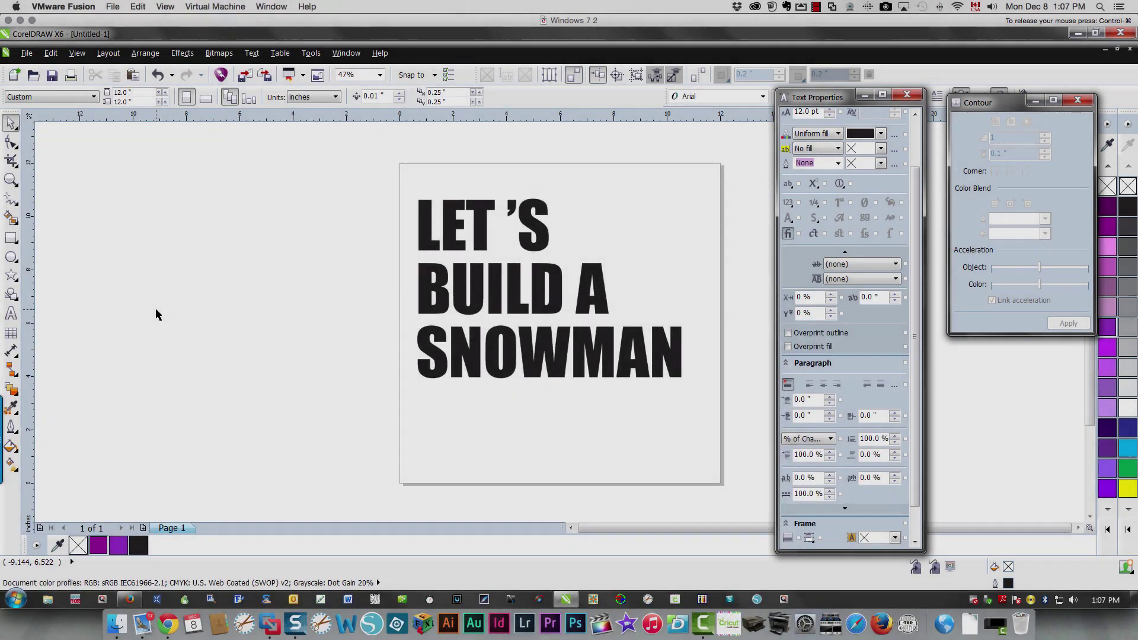
Select every character of the LET'S BUILD A SNOWMAN title and lower range kerning to -20%.
left_click(547, 310)
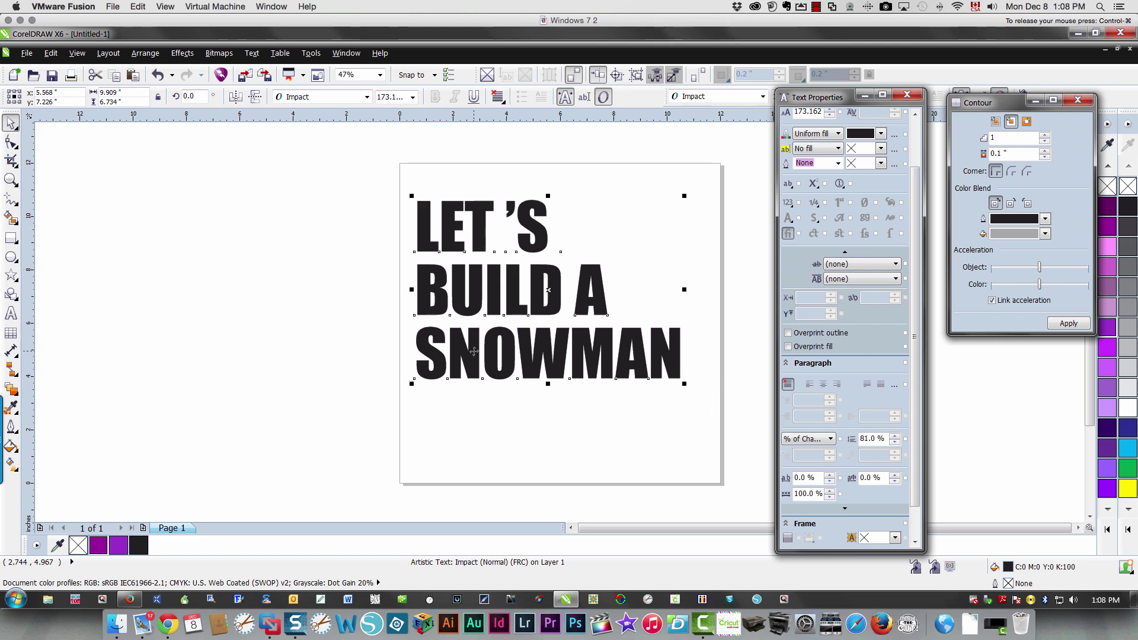
key("Escape")
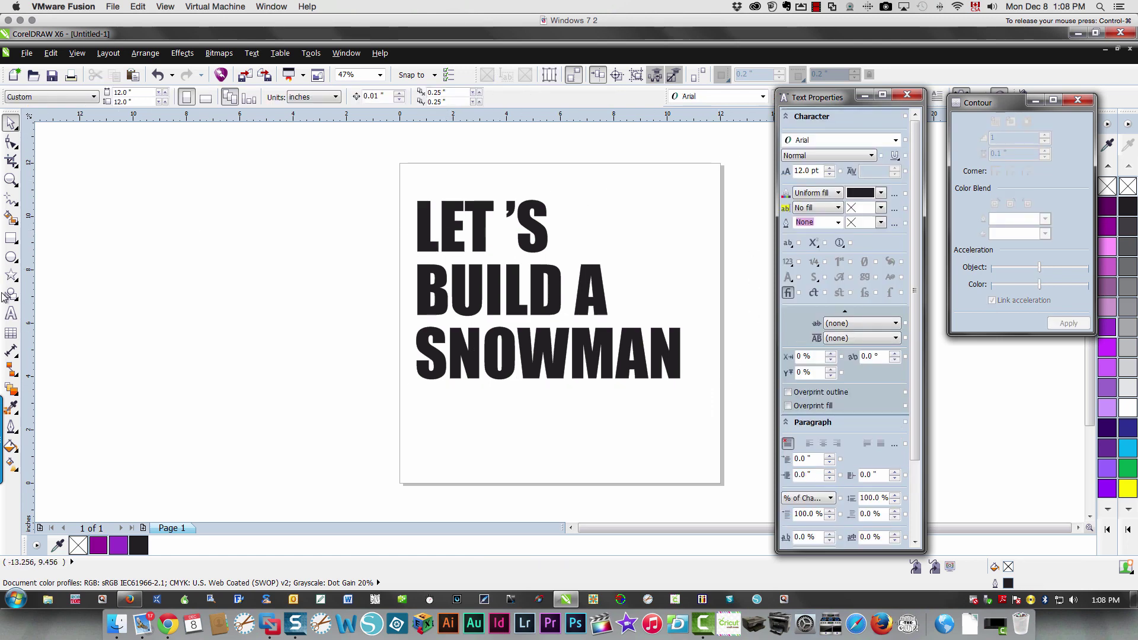
left_click(11, 313)
left_click(418, 229)
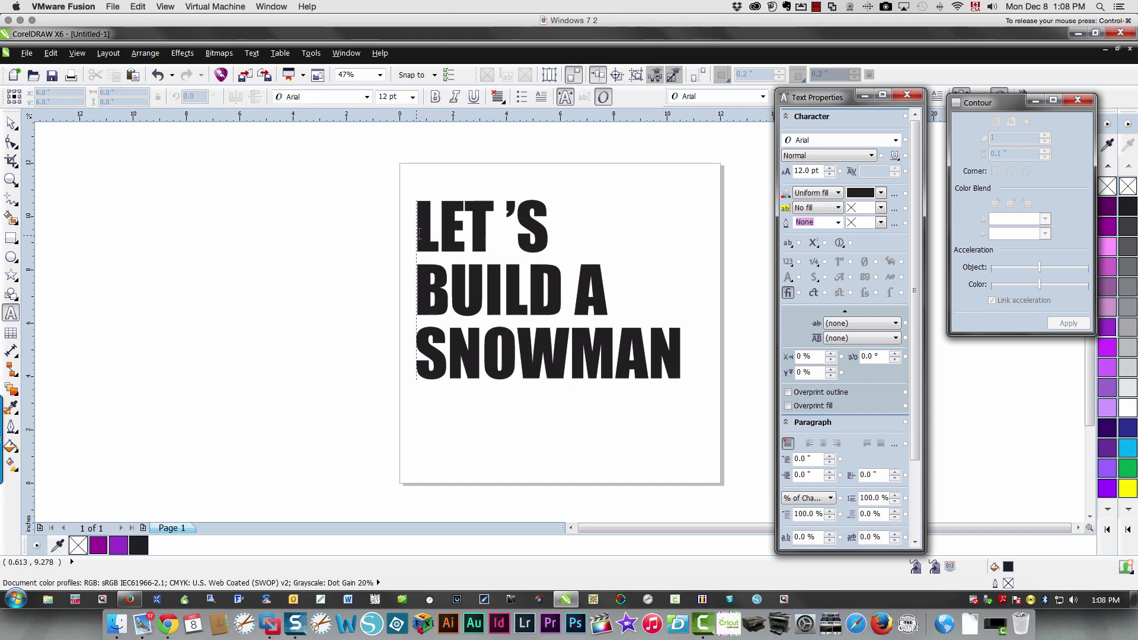
left_click_drag(419, 229, 682, 356)
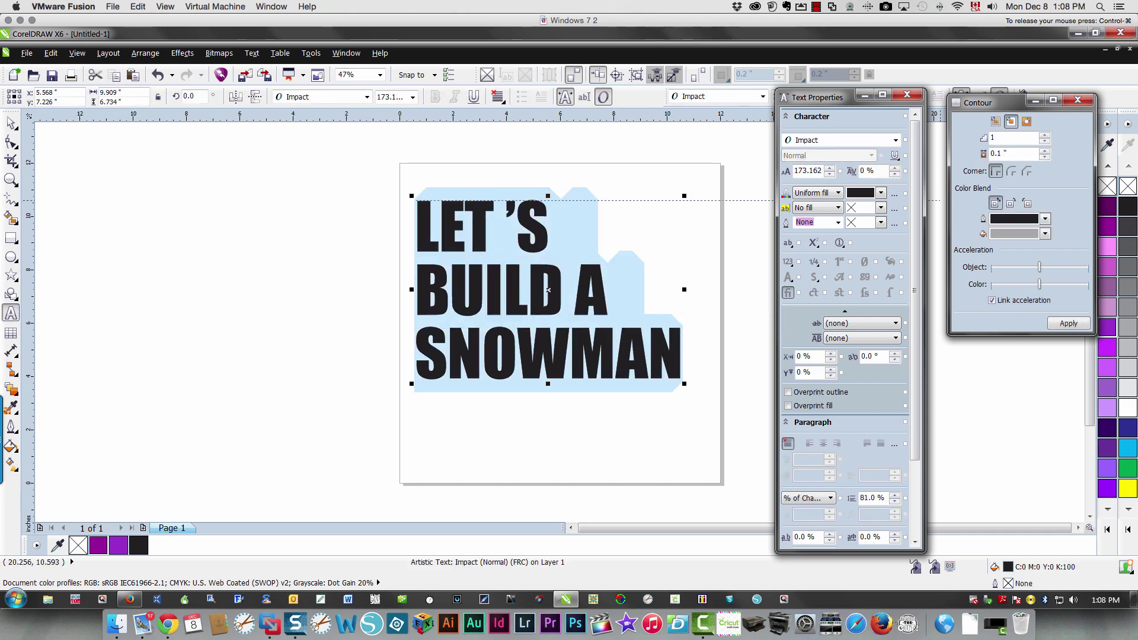
left_click(895, 175)
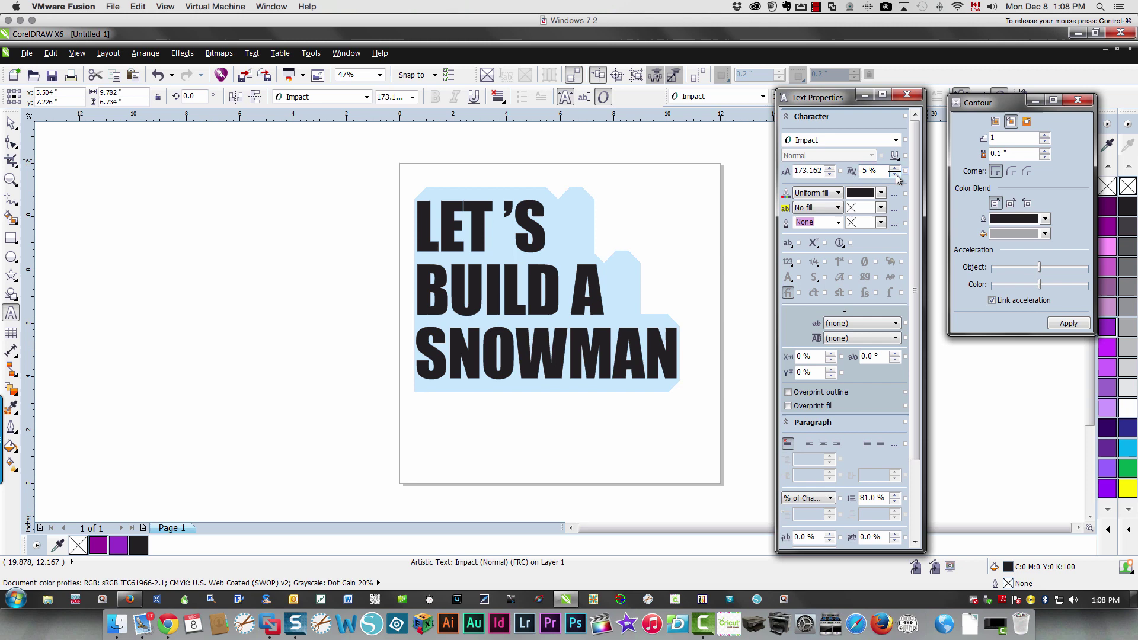
left_click(895, 175)
left_click(895, 174)
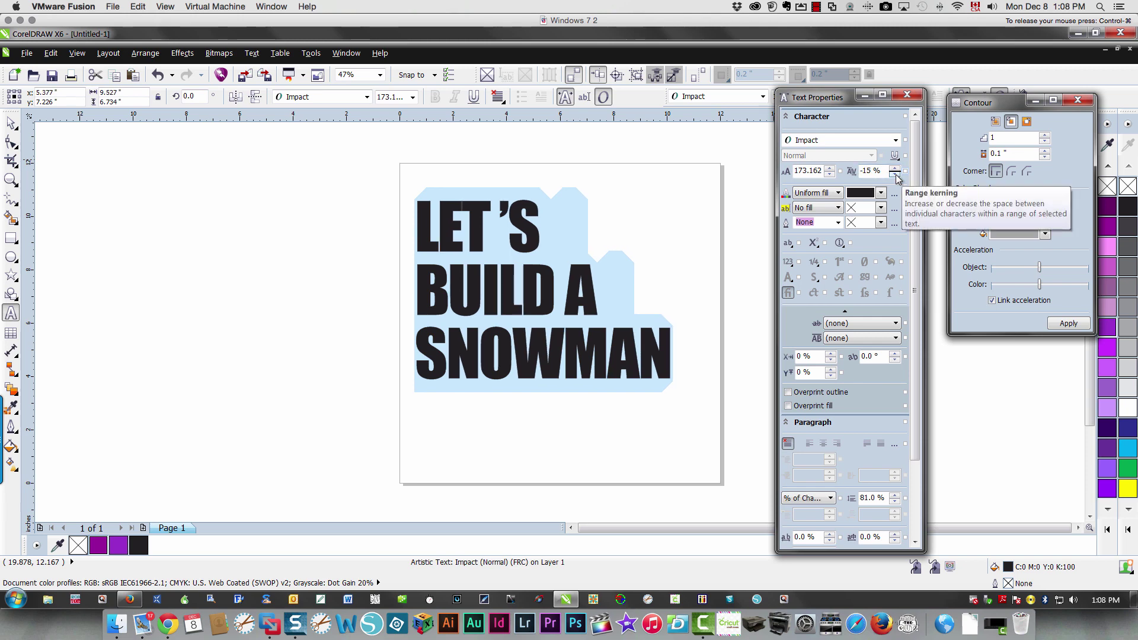
left_click(896, 174)
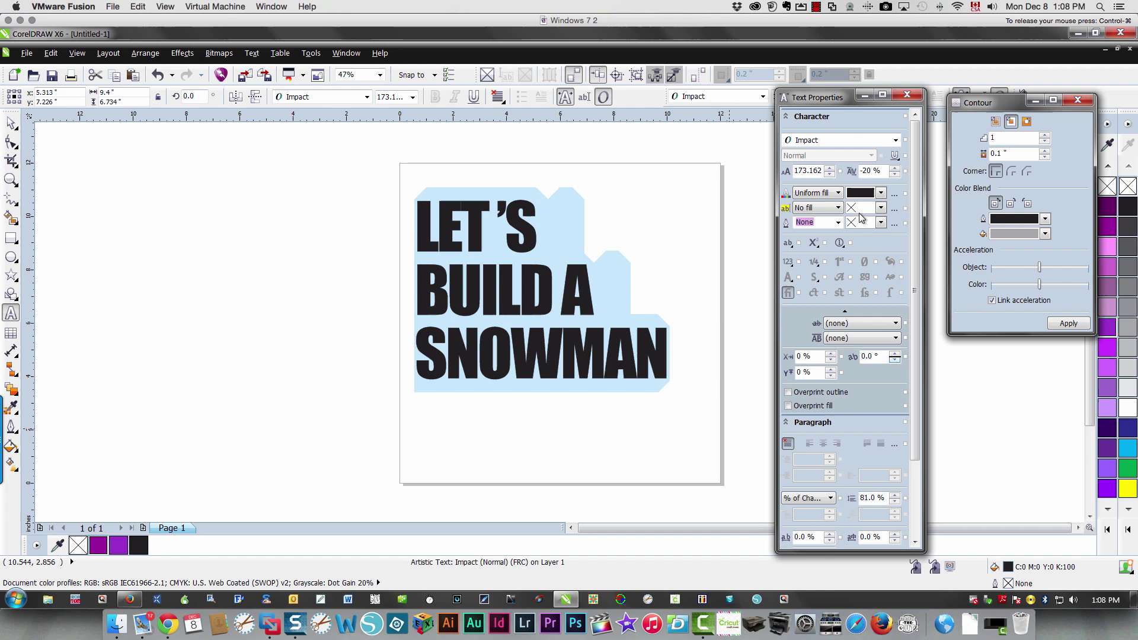
In the Paragraph settings, lower the title's line spacing step by step from 81% to 68%.
left_click(806, 423)
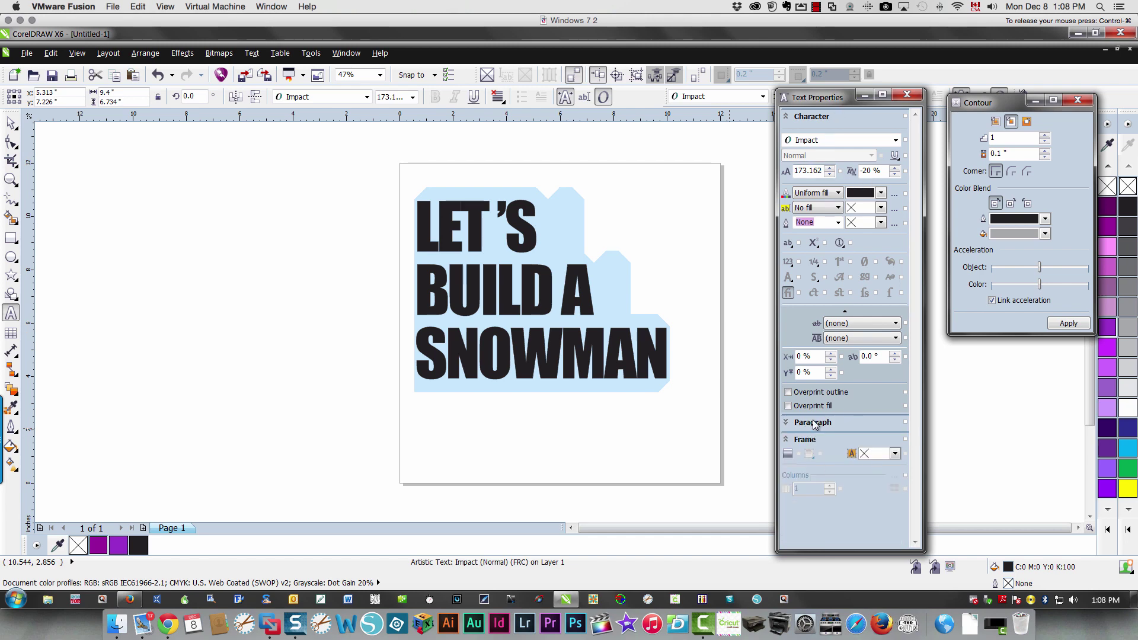
left_click(812, 422)
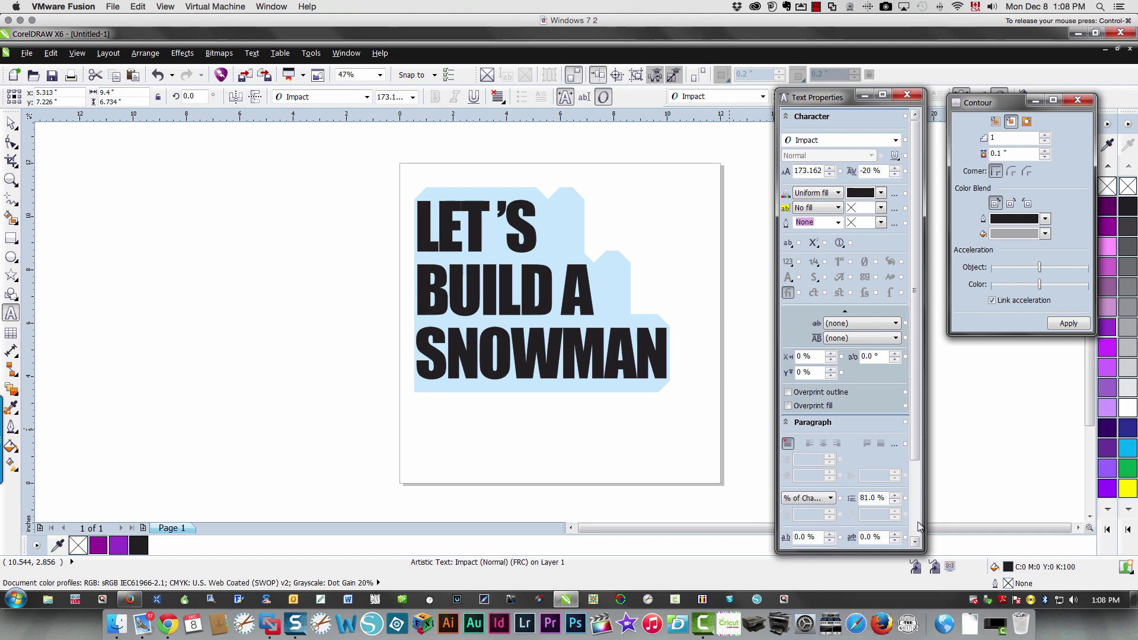
scroll(918, 526, "down", 3)
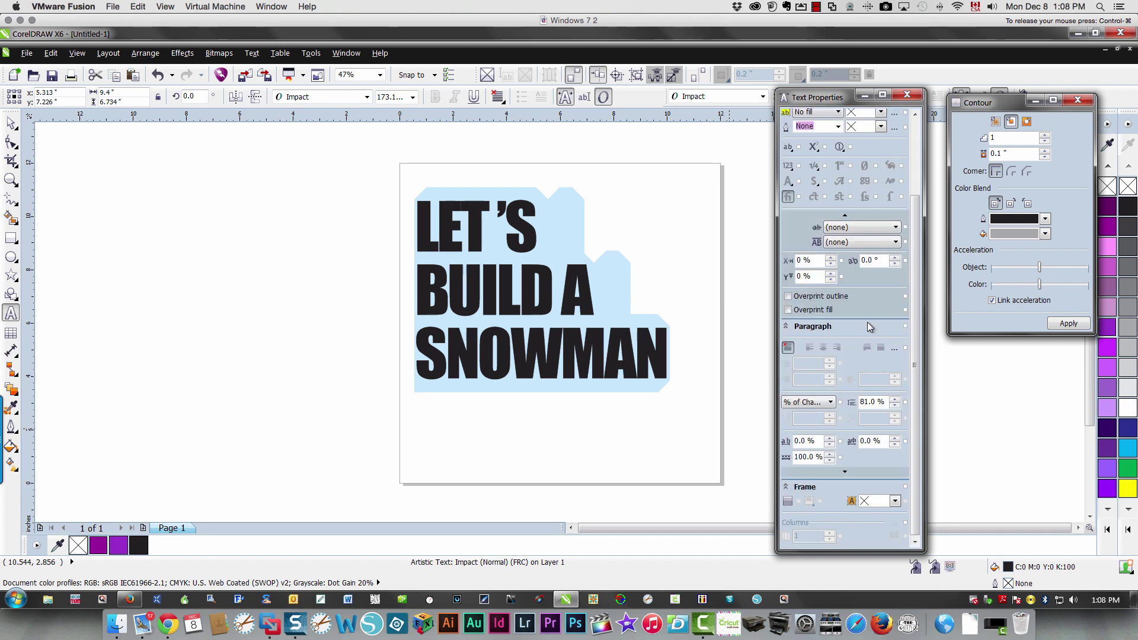
left_click(895, 406)
left_click(894, 406)
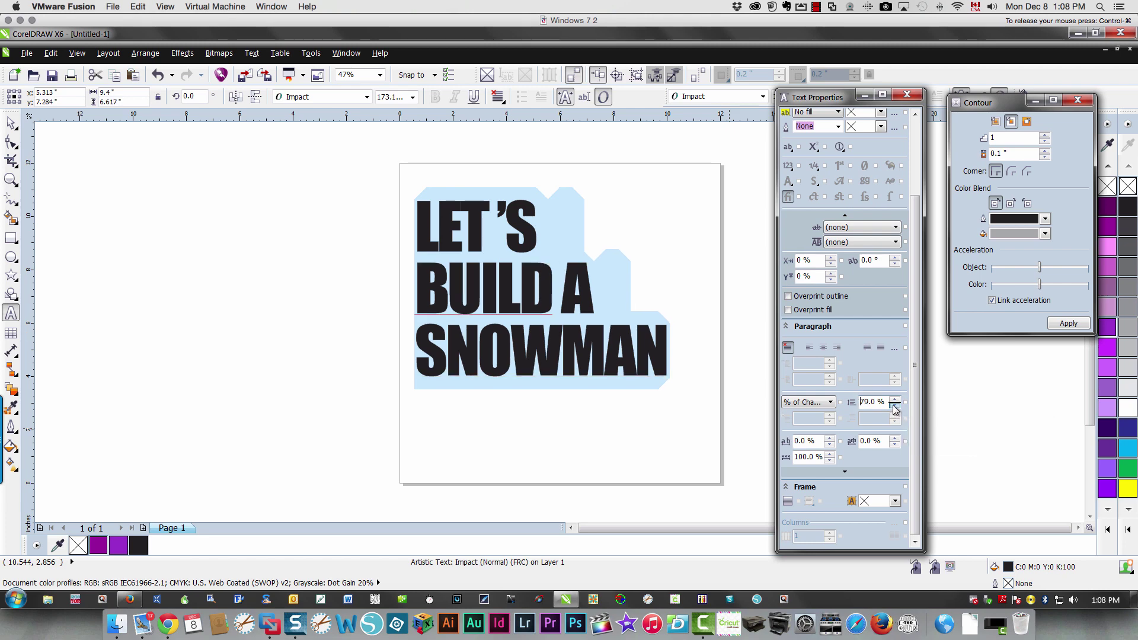
left_click(894, 406)
left_click(895, 406)
left_click(894, 406)
left_click(895, 406)
left_click(894, 406)
left_click(895, 406)
left_click(894, 406)
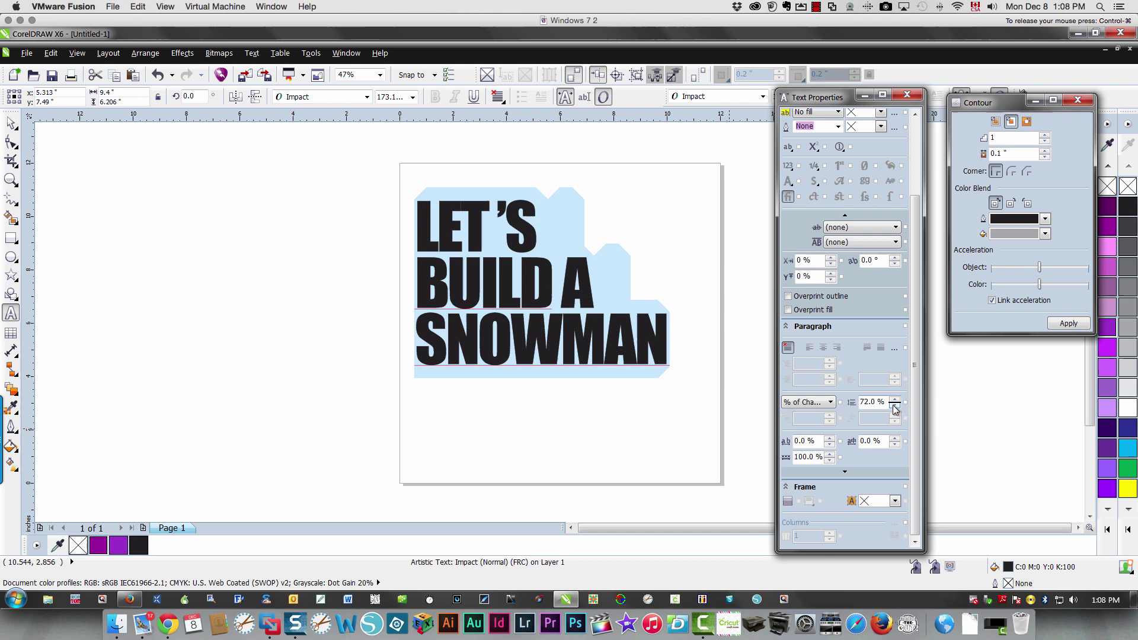
left_click(895, 406)
left_click(894, 406)
left_click(894, 406)
left_click(894, 406)
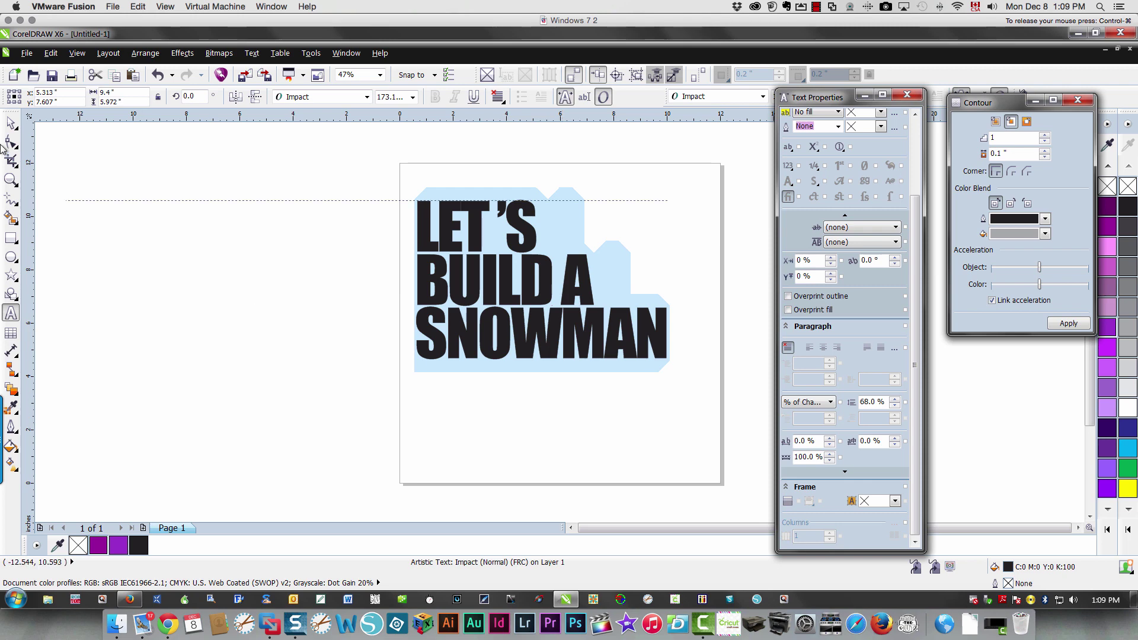
Select the whole text object, then import the snowman-icon.png picture.
left_click(10, 122)
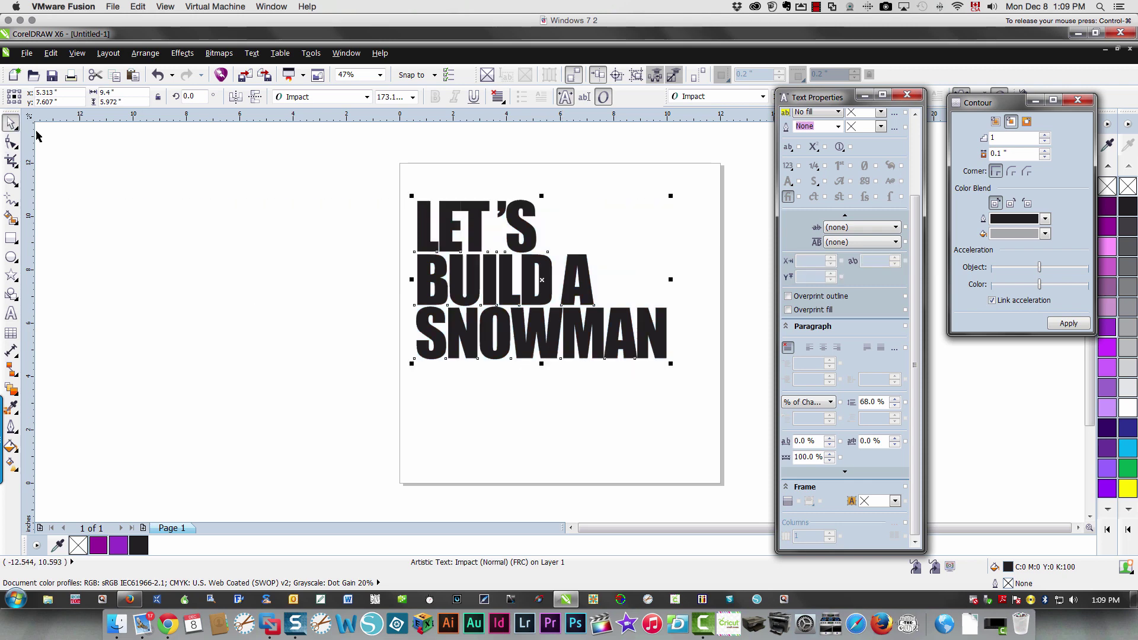
left_click(27, 54)
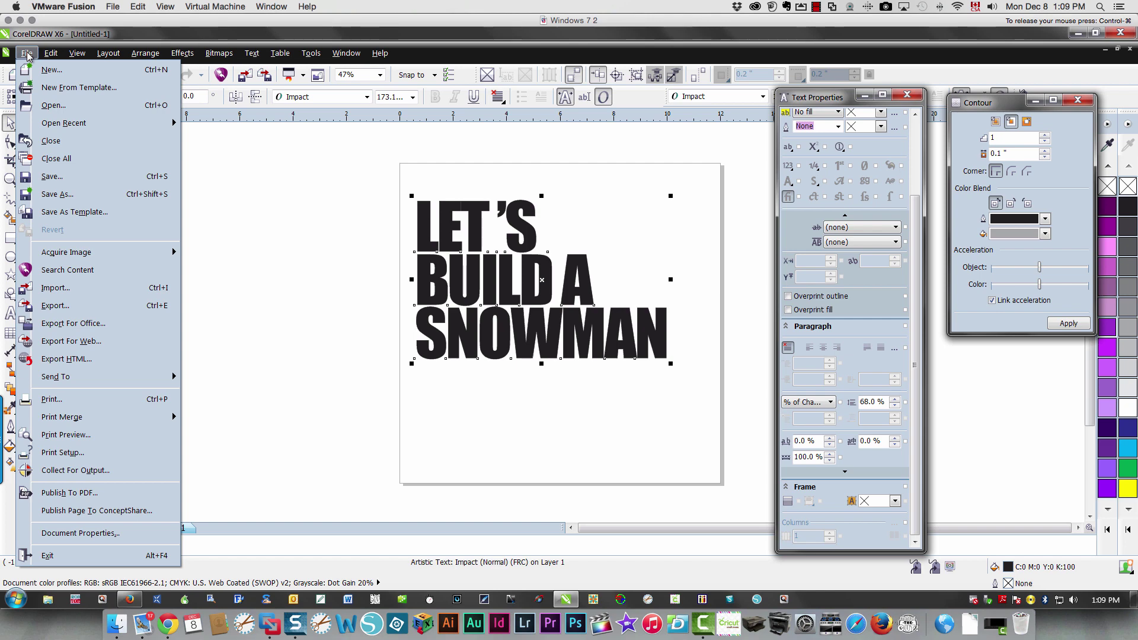
left_click(109, 288)
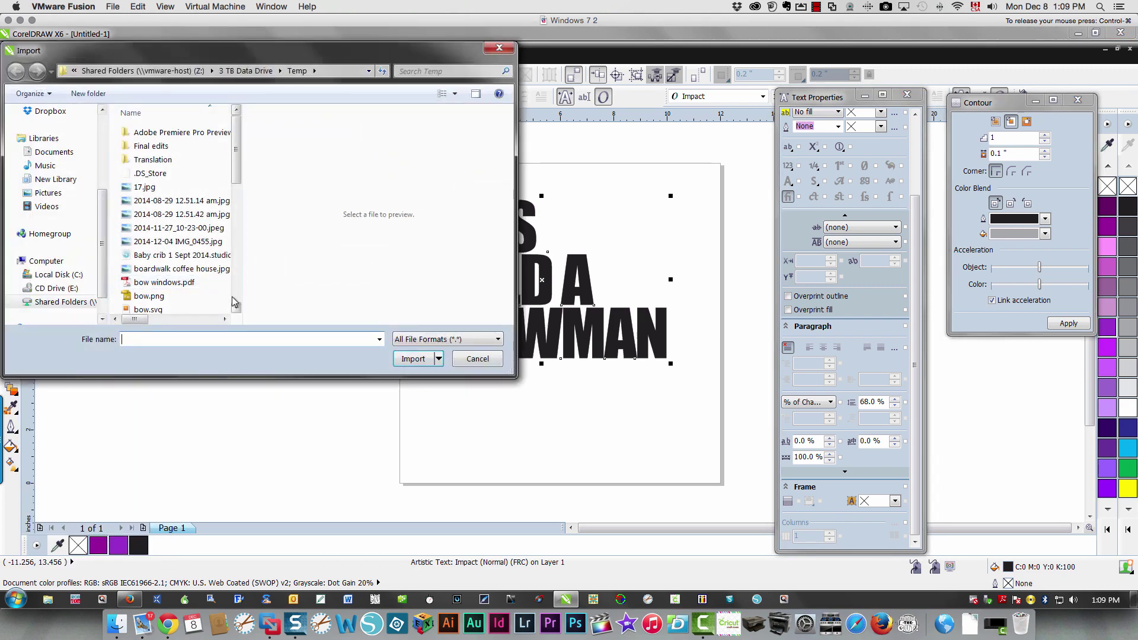
left_click(237, 300)
left_click(237, 300)
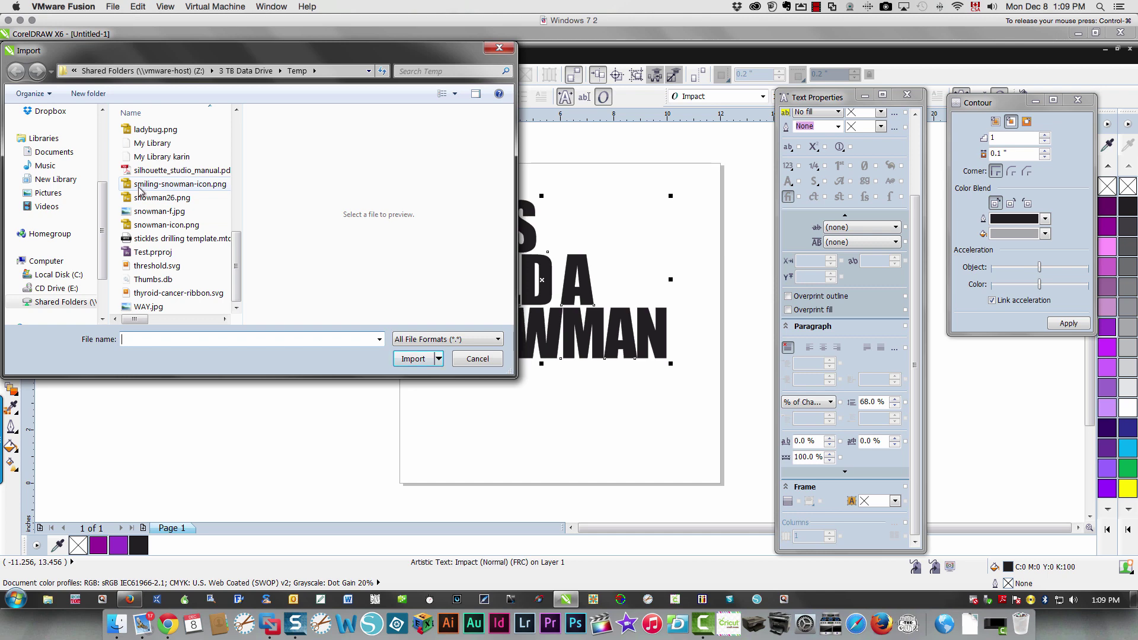
left_click(163, 224)
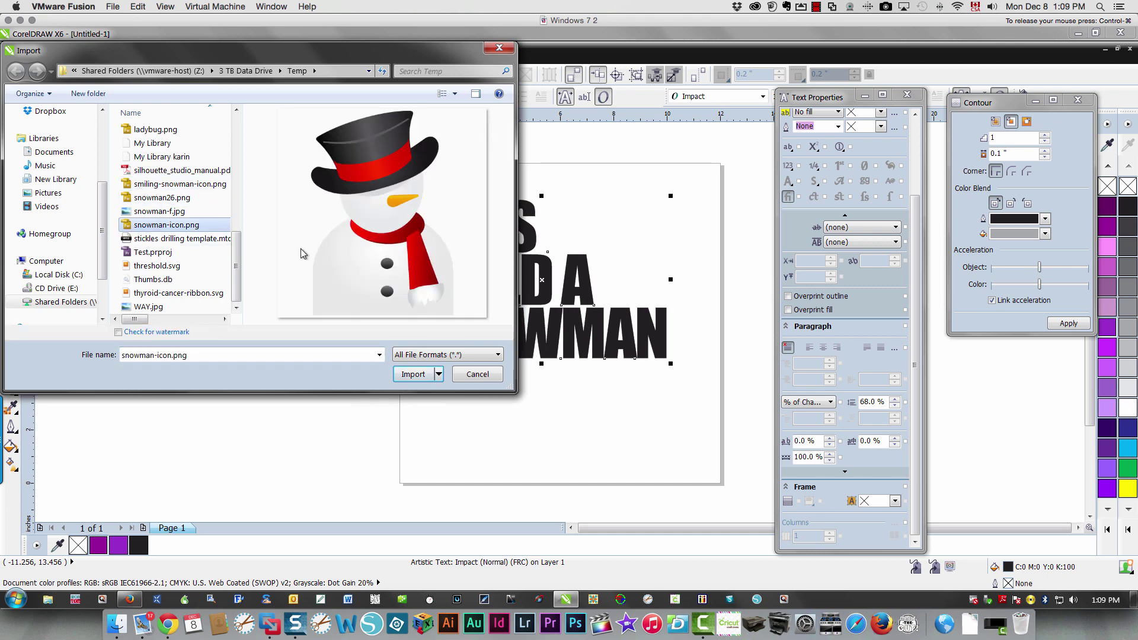
left_click(415, 374)
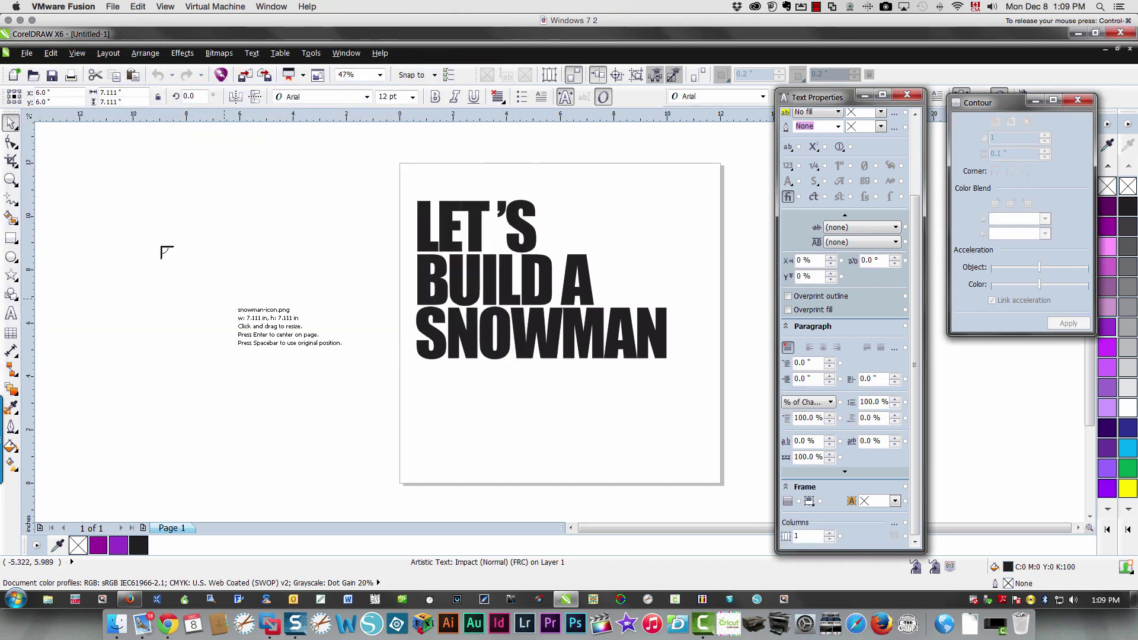
Place the snowman bitmap, Quick Trace it, and set the traced group beside the original.
left_click(108, 201)
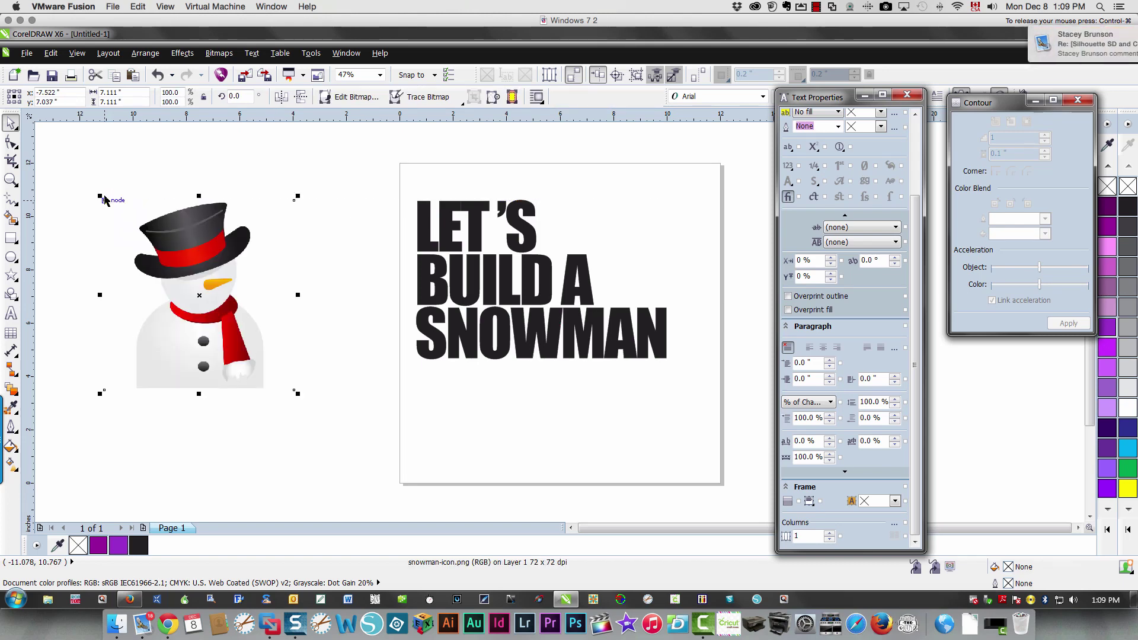
right_click(184, 270)
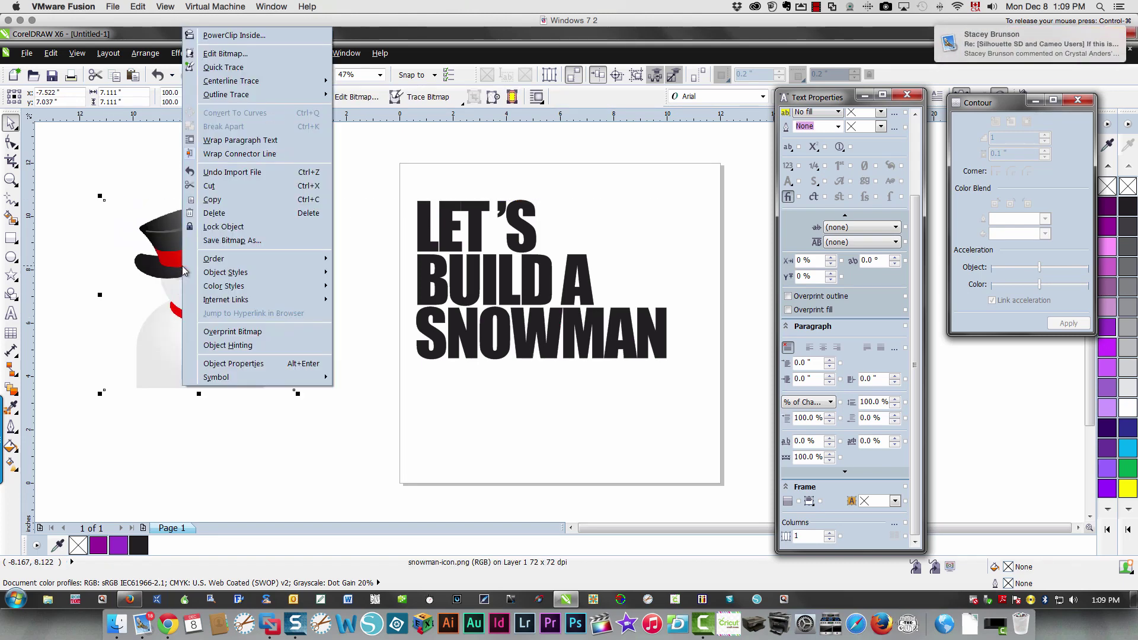
left_click(252, 68)
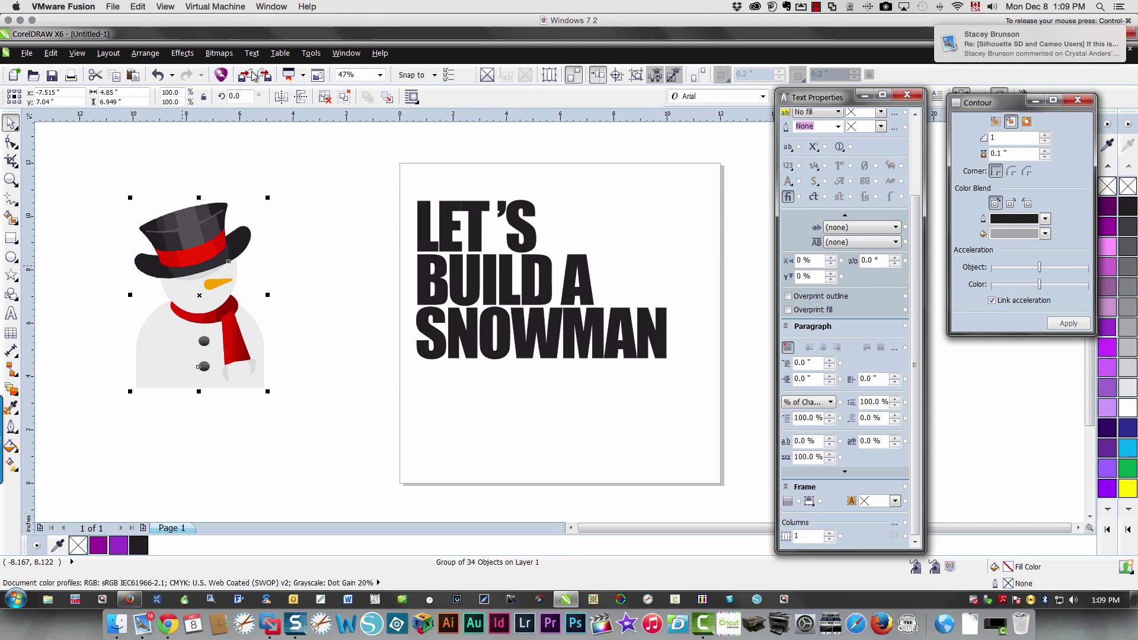
mouse_move(191, 298)
left_mouse_down()
mouse_move(119, 297)
mouse_move(192, 389)
mouse_move(321, 354)
left_mouse_up()
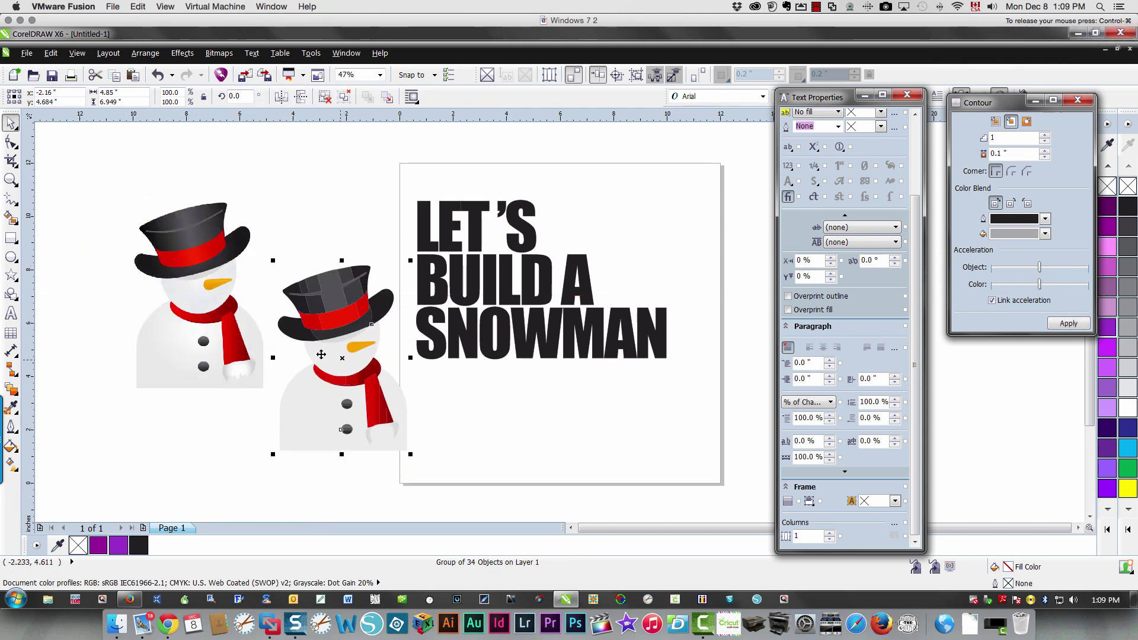
left_click_drag(179, 316, 126, 299)
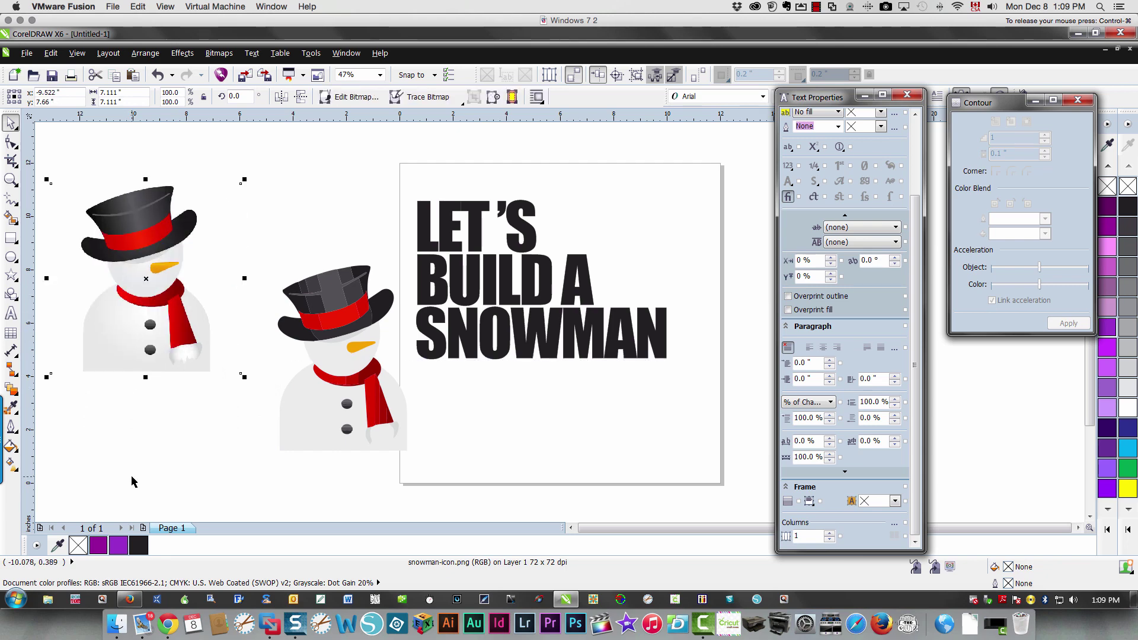
Delete the original bitmap and place the traced snowman over the title, scaled to about 83%.
key("Delete")
left_click_drag(347, 417, 484, 340)
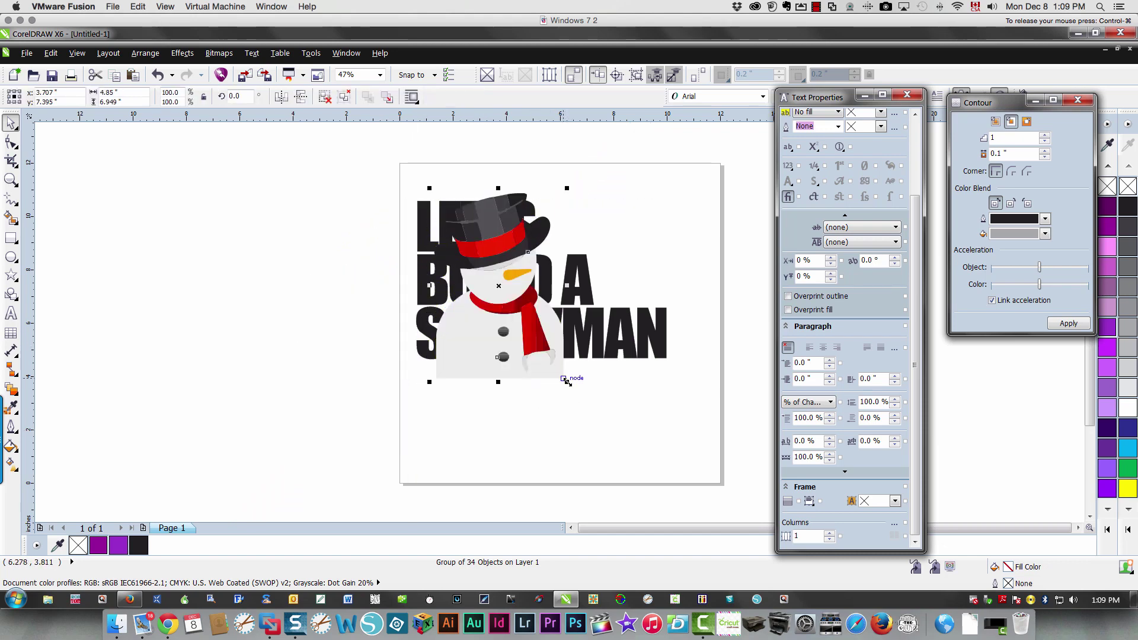
left_click_drag(567, 382, 489, 334)
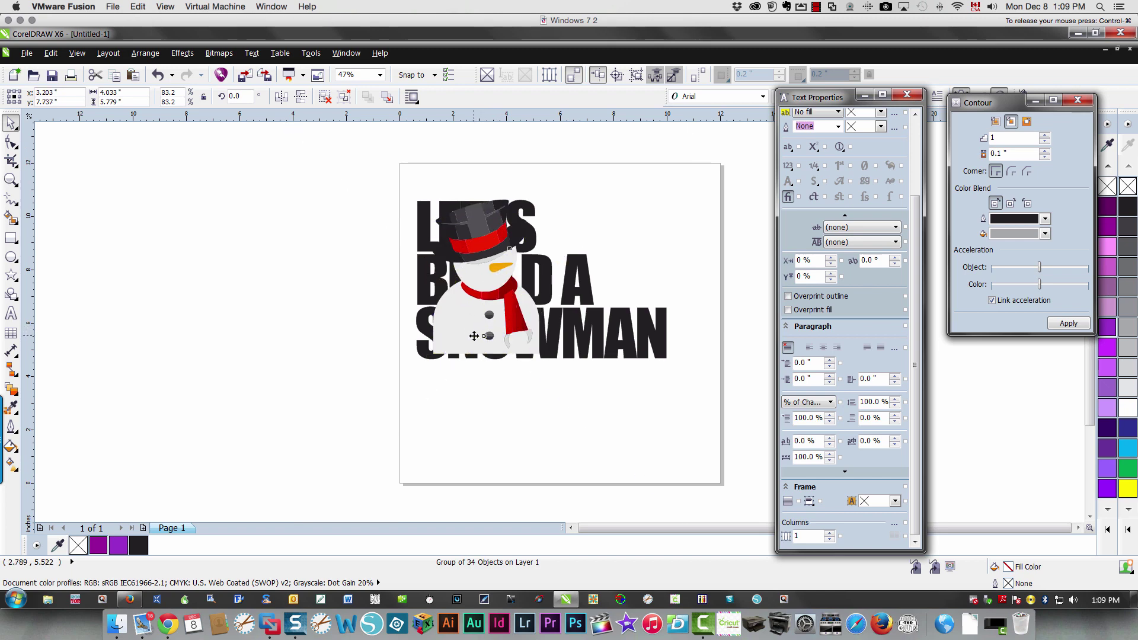
left_click(473, 335)
left_click(483, 427)
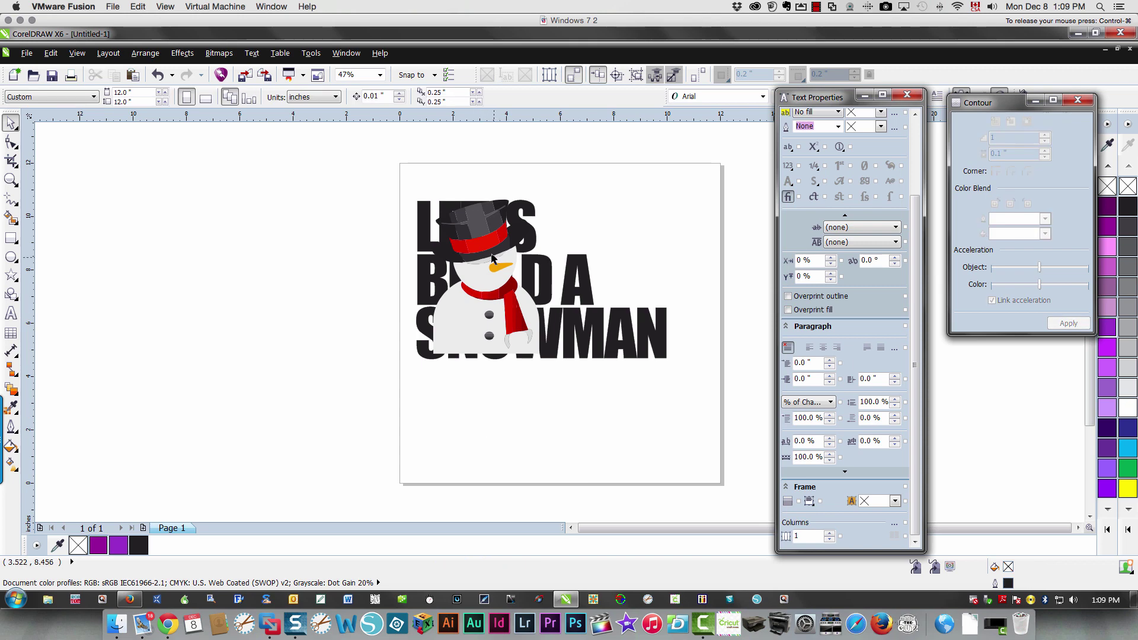
left_click(489, 282)
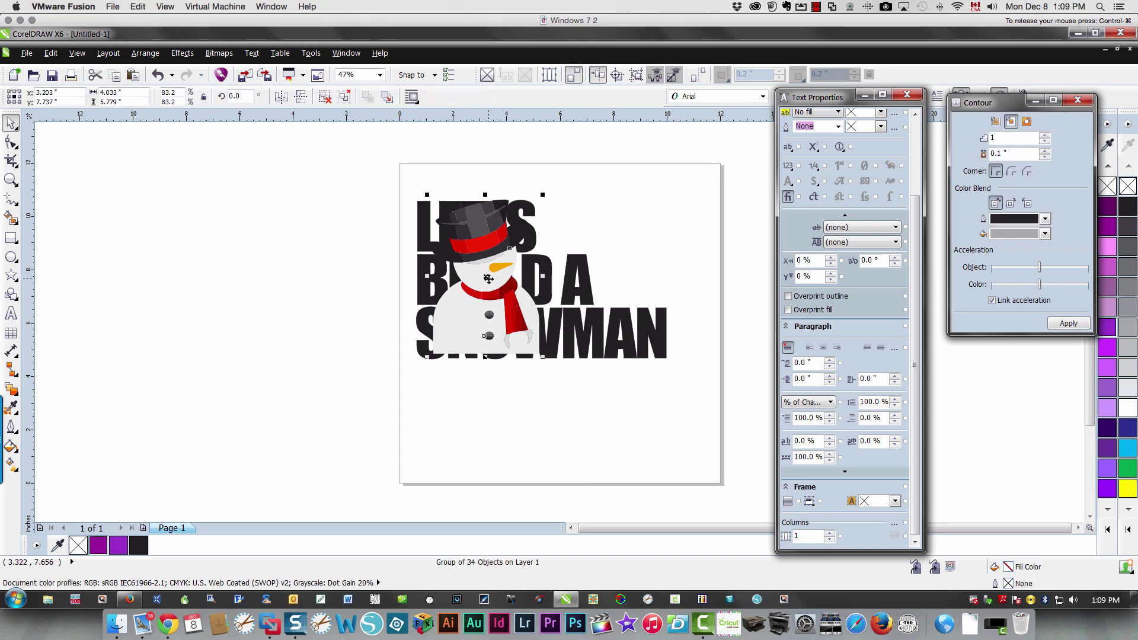
Select the snowman with the lettering and apply Shaping > Intersect to create their overlap shape.
left_click(617, 342, "shift")
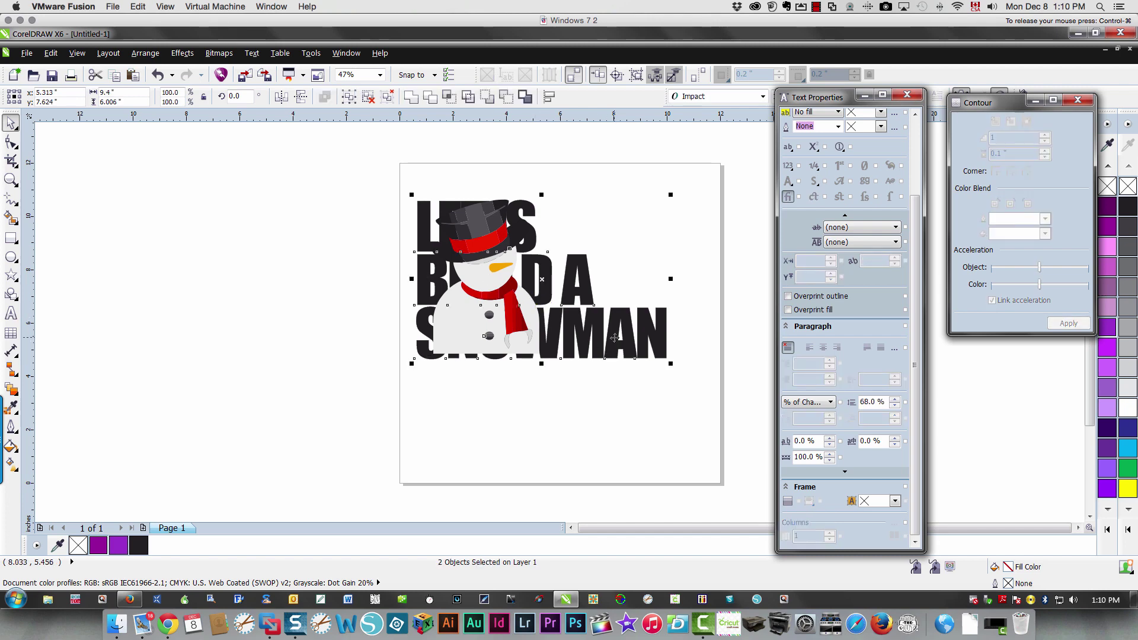
left_click(140, 54)
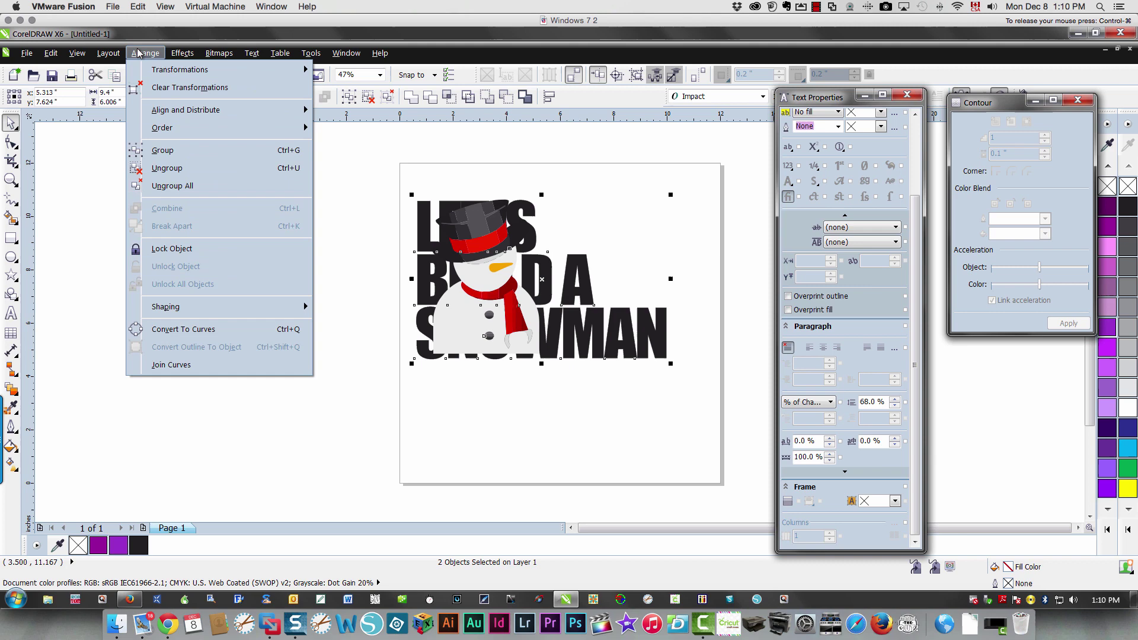
mouse_move(249, 309)
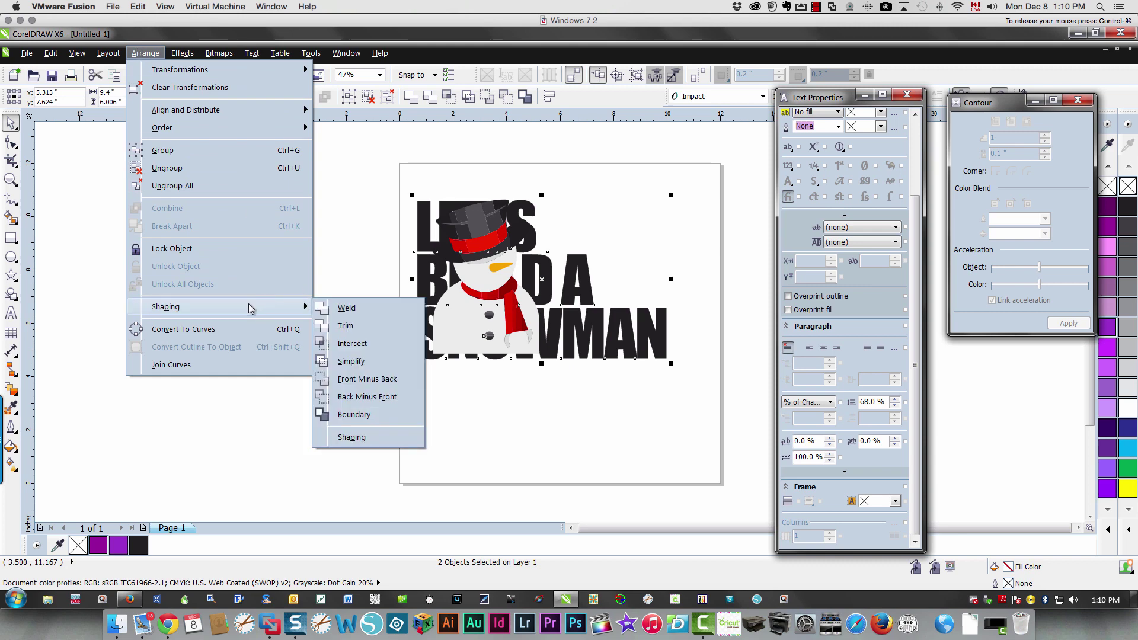
left_click(348, 346)
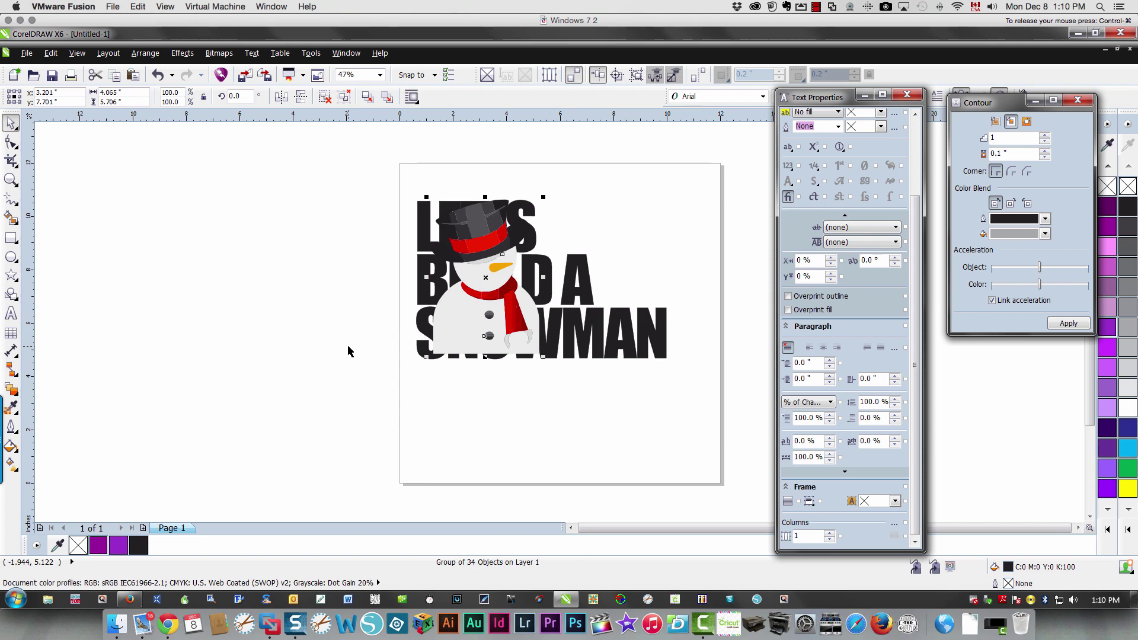
Drag the snowman off the page and fill the snowman-shaped lettering piece Majestic Purple.
left_click(495, 422)
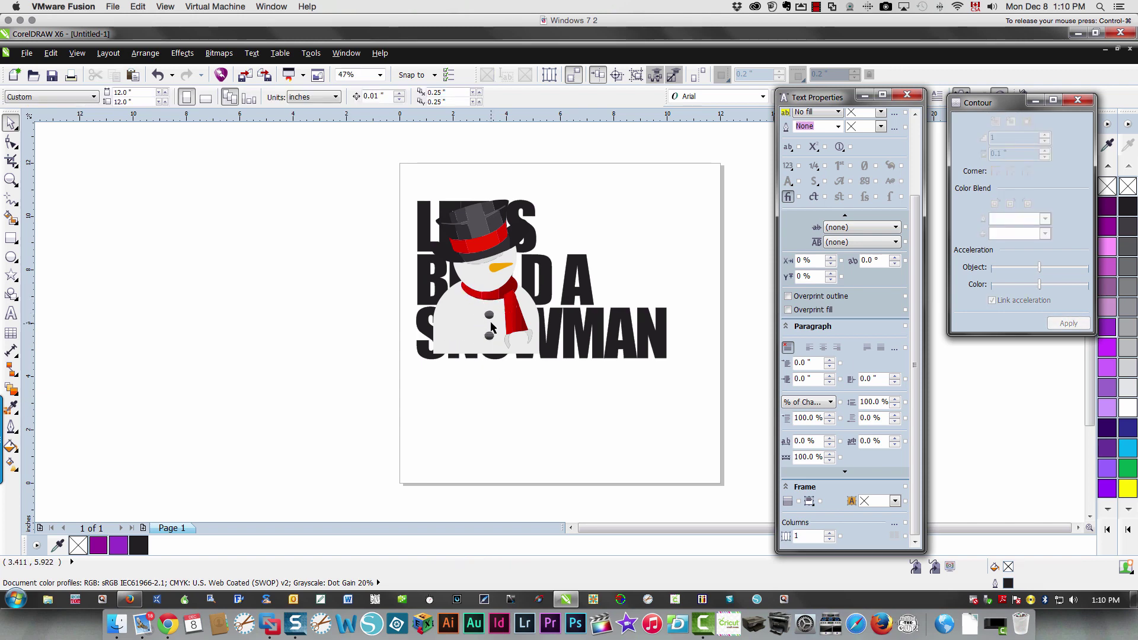
left_click_drag(489, 313, 232, 306)
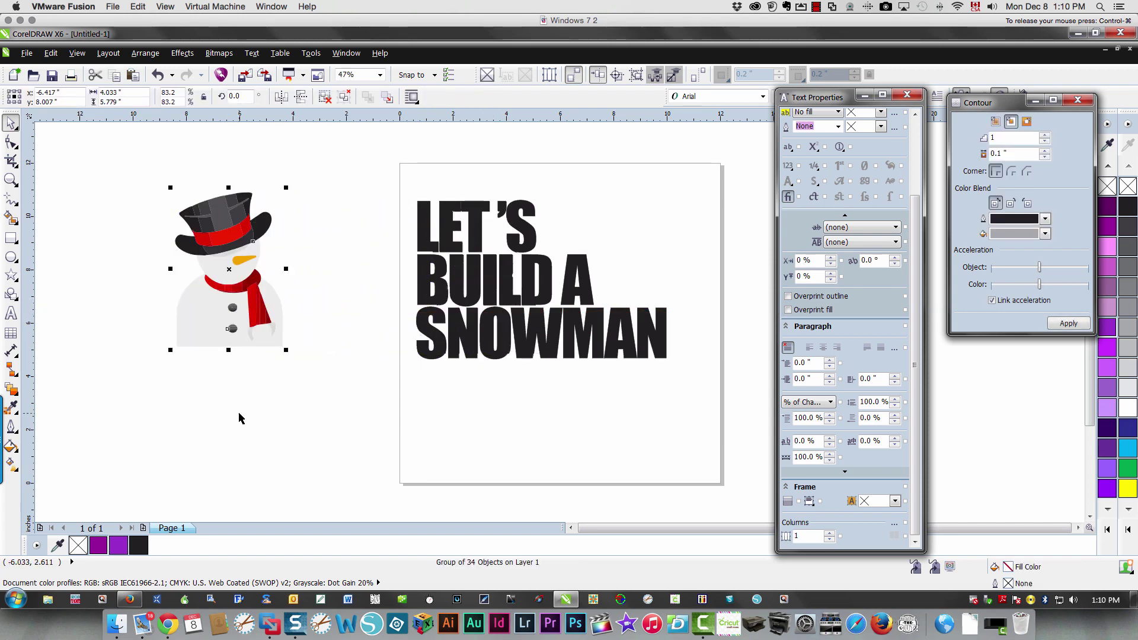
left_click(490, 300)
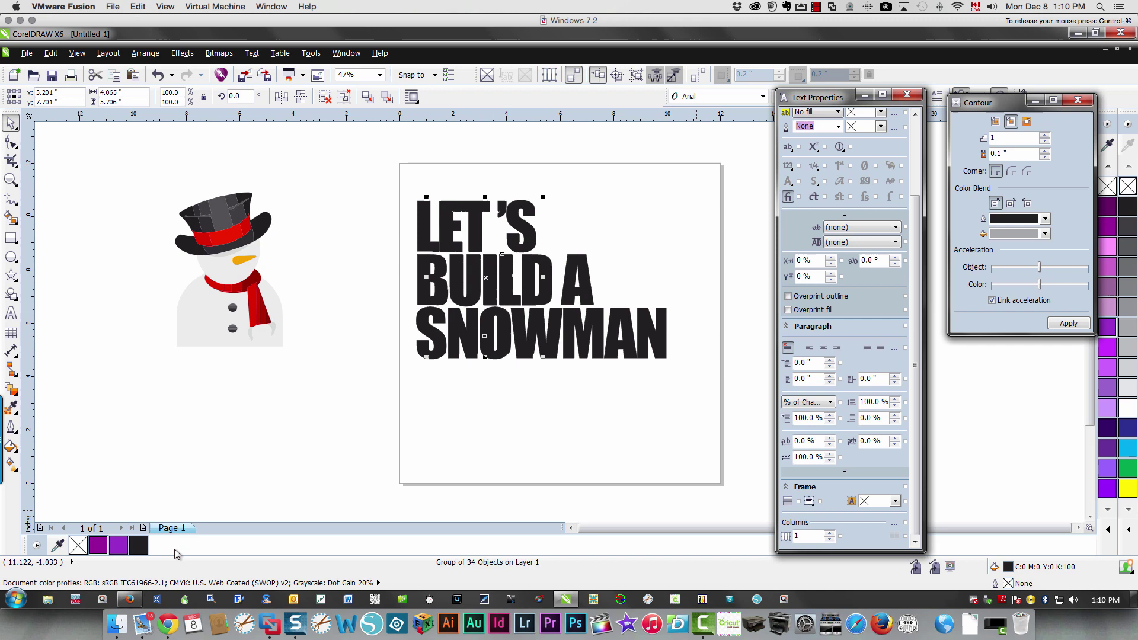
left_click(118, 545)
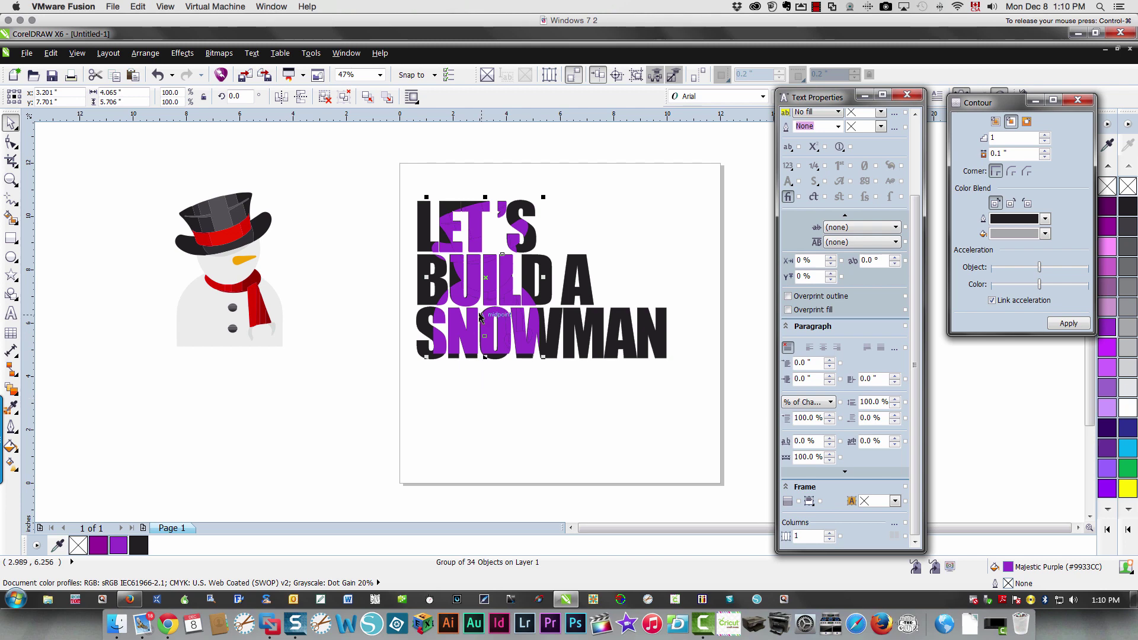
Move the purple piece off the text, next to the snowman left of the page.
left_click_drag(471, 340, 333, 452)
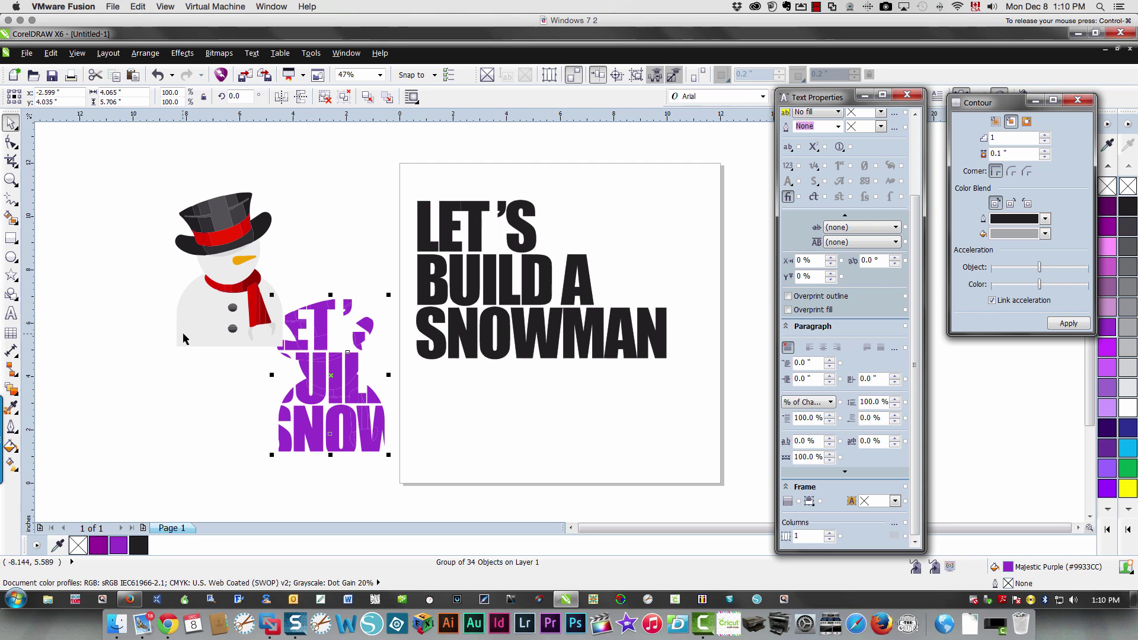
left_click_drag(183, 337, 96, 310)
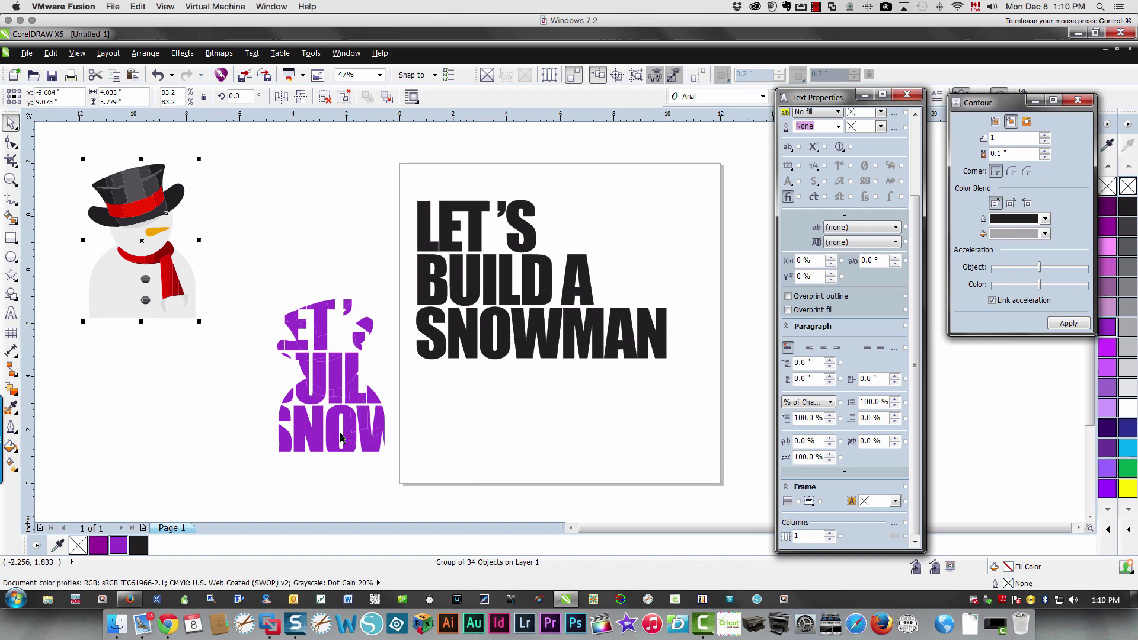
left_click_drag(339, 386, 340, 326)
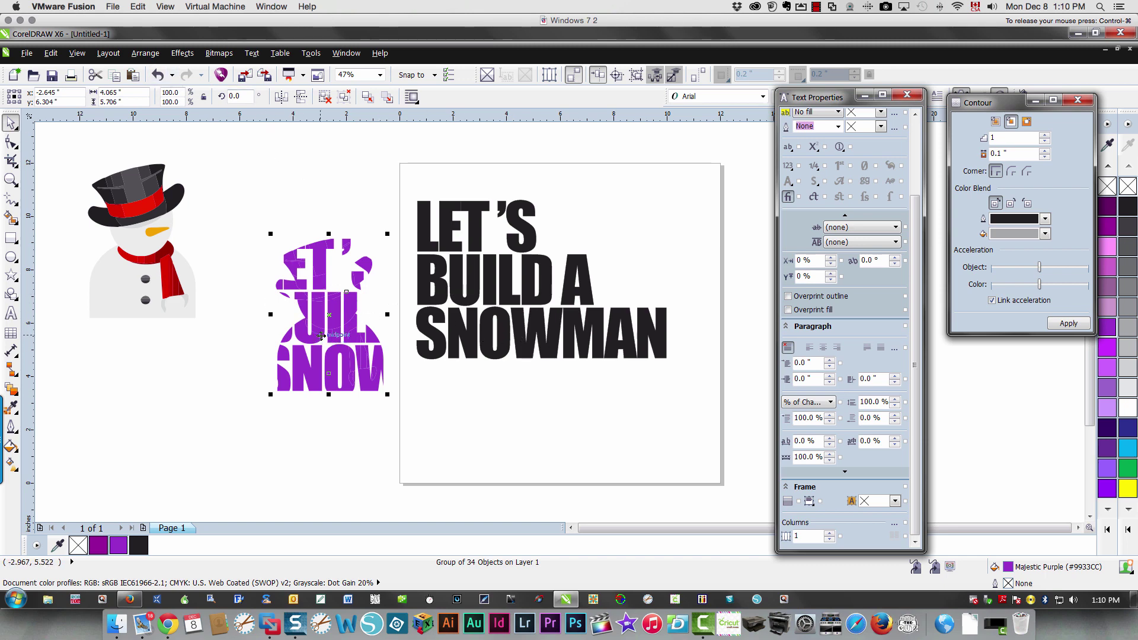
Undo three moves to bring the purple piece back onto the lettering.
left_click(158, 76)
left_click(158, 76)
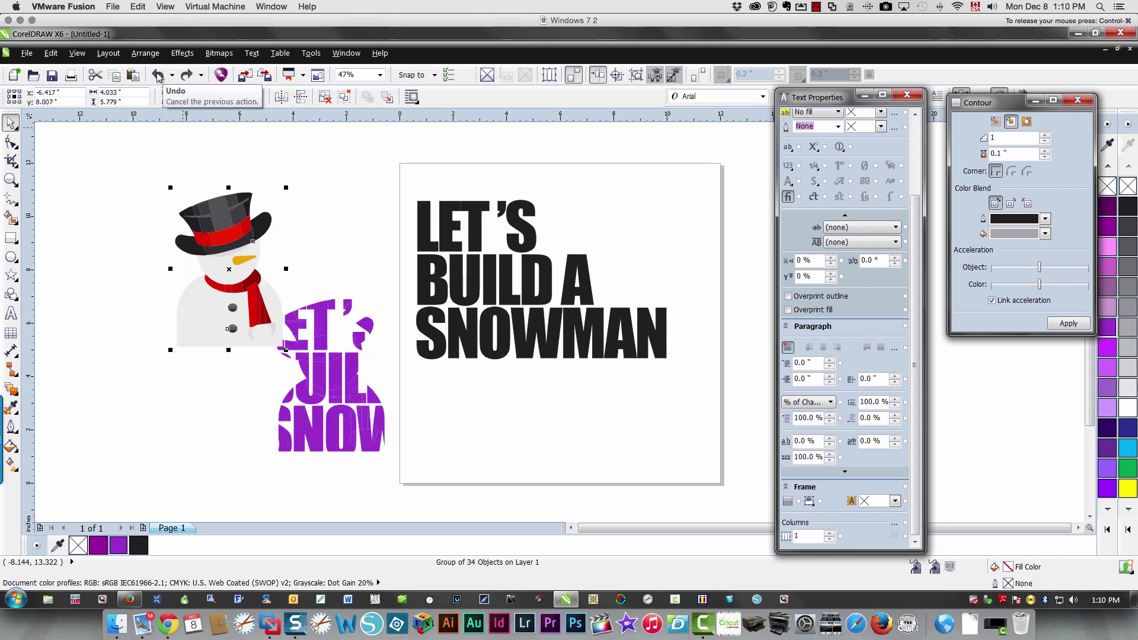
left_click(157, 76)
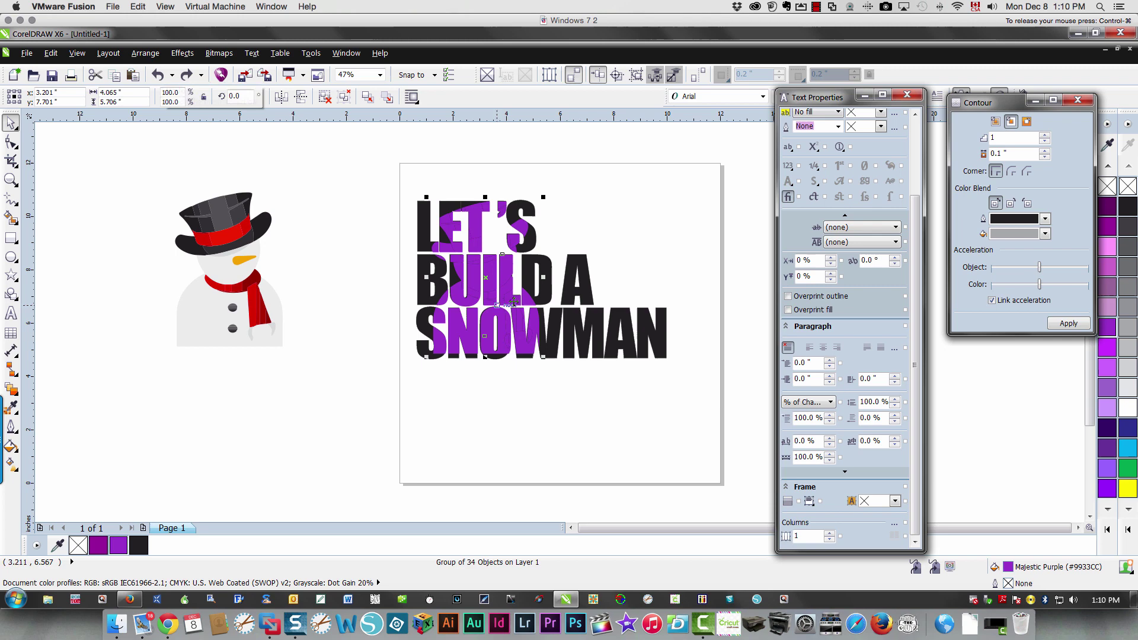
Copy the purple piece, paste it, and place the copy left of the page.
right_click(473, 296)
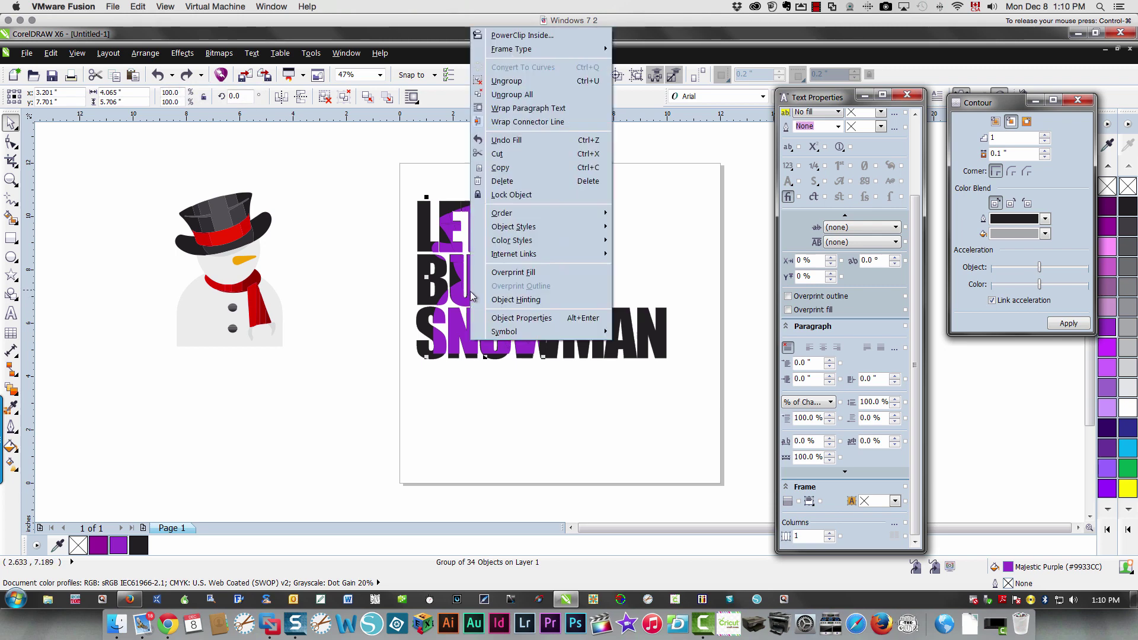
left_click(521, 168)
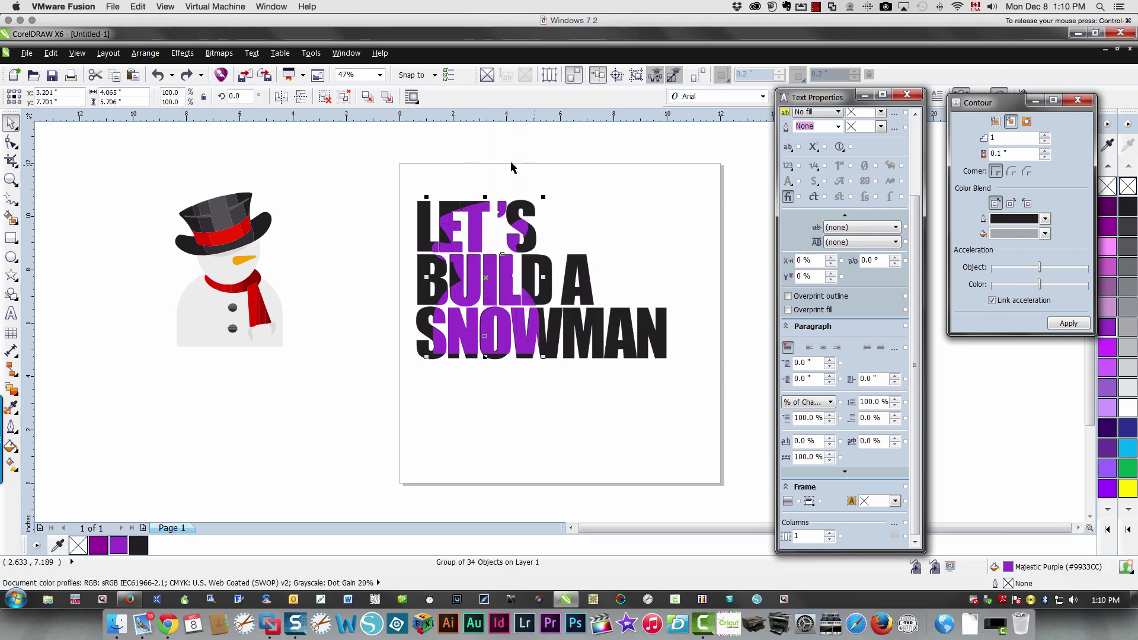
right_click(90, 191)
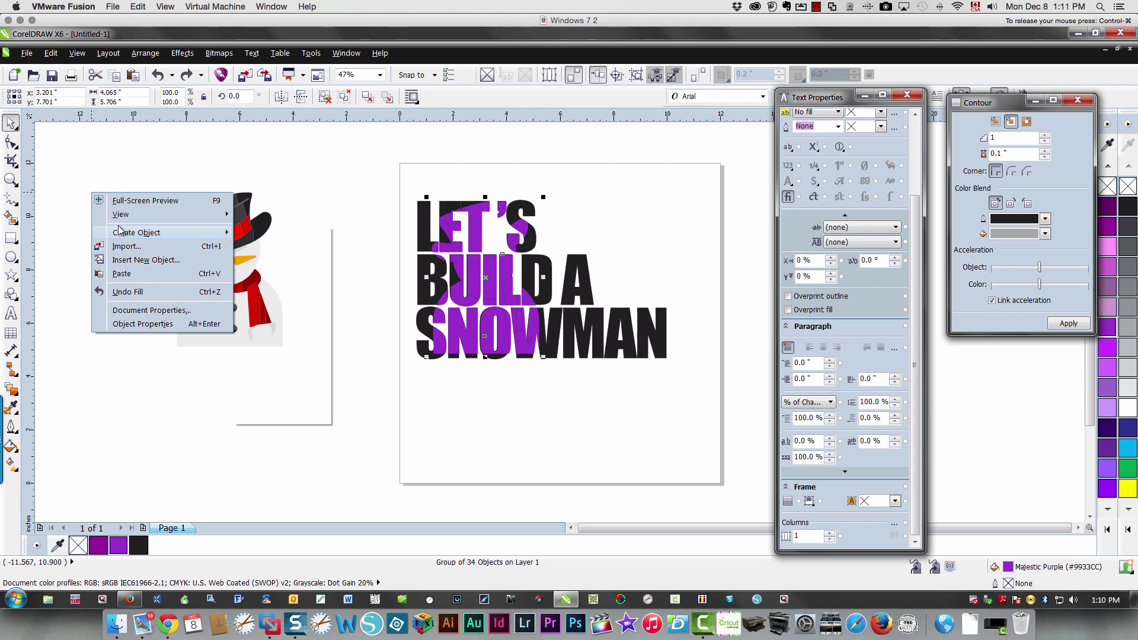
left_click(120, 275)
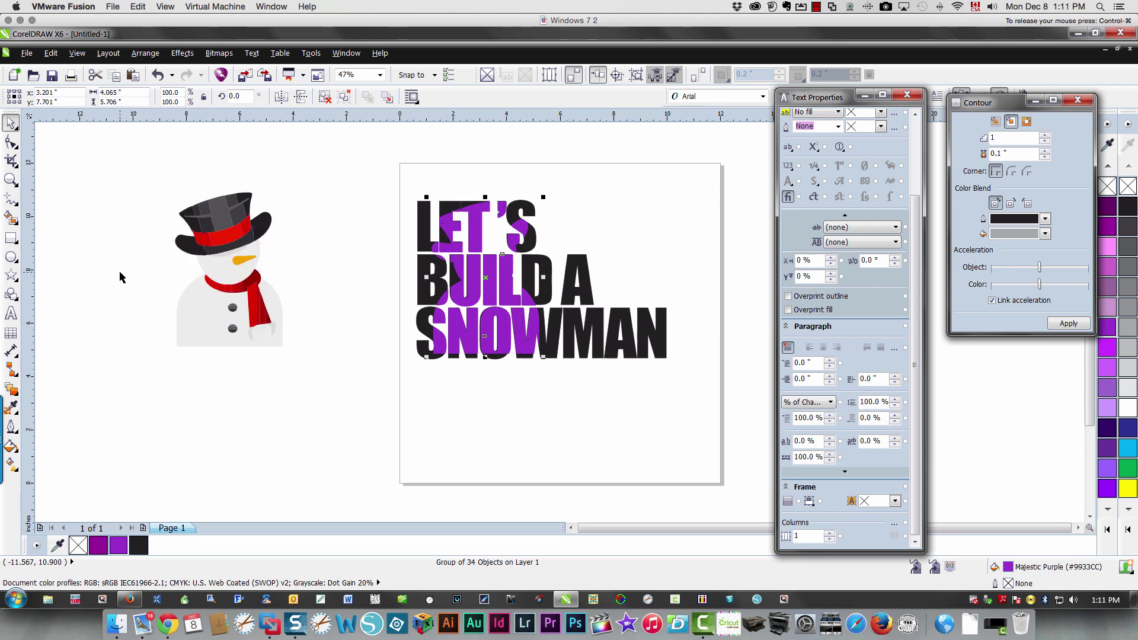
left_click_drag(477, 271, 134, 387)
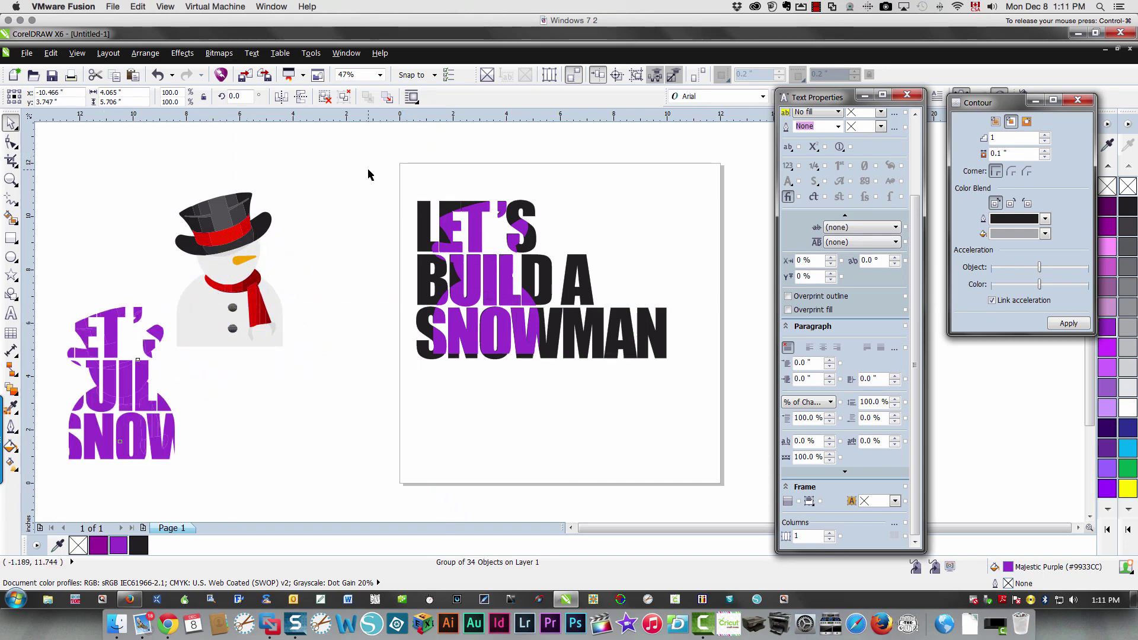
Select the title and purple piece, then apply Shaping > Back Minus Front to cut the snowman hole.
left_click_drag(368, 169, 763, 415)
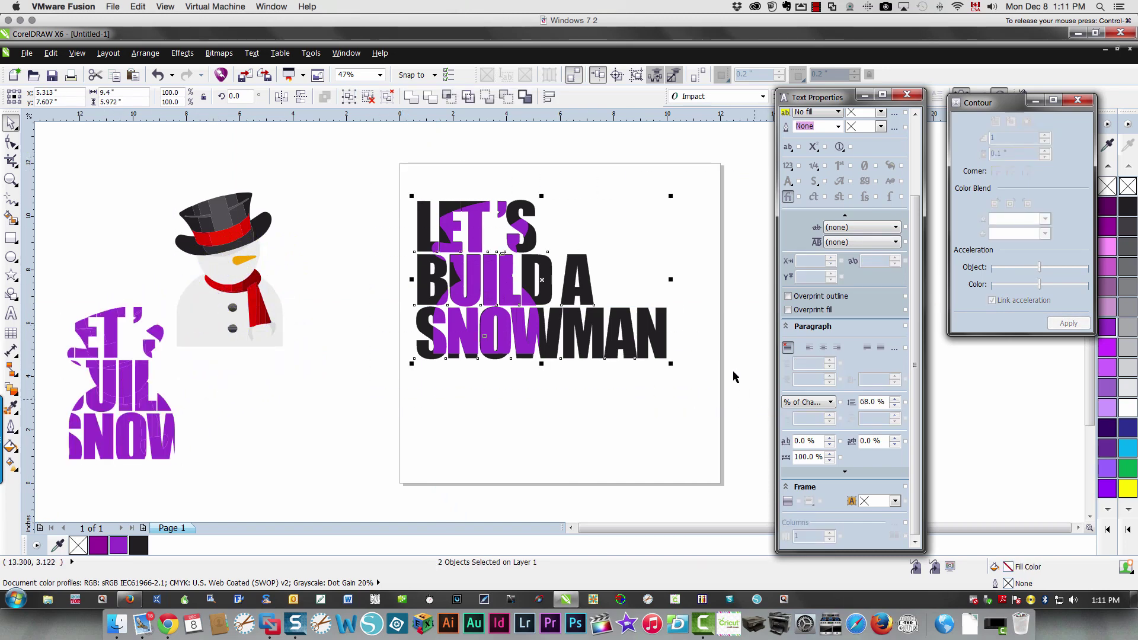
left_click(146, 54)
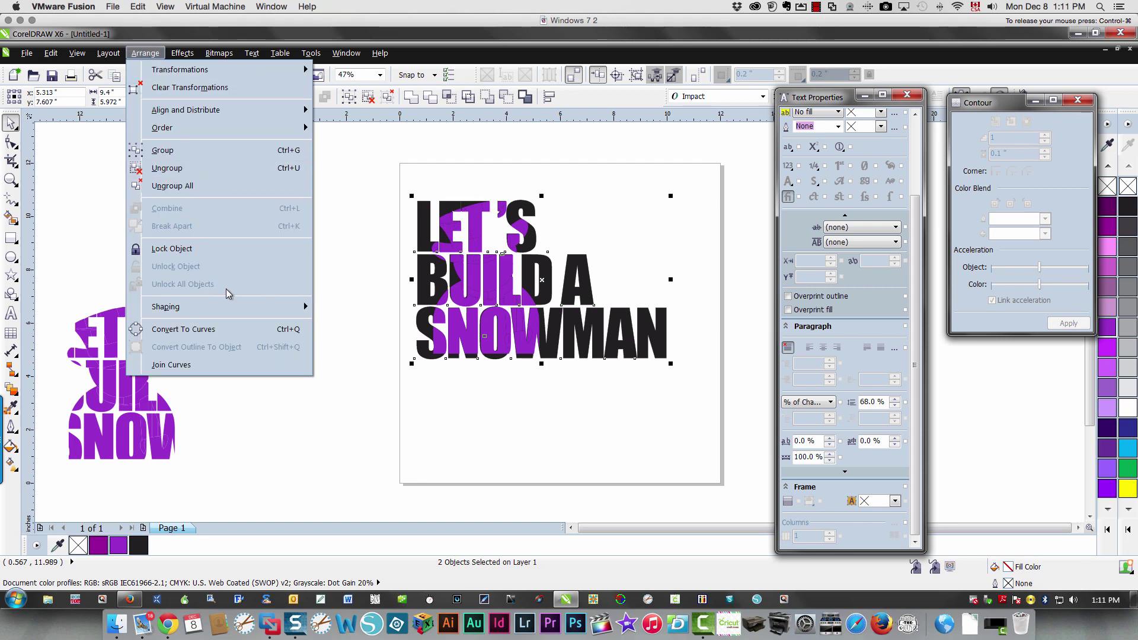
mouse_move(233, 306)
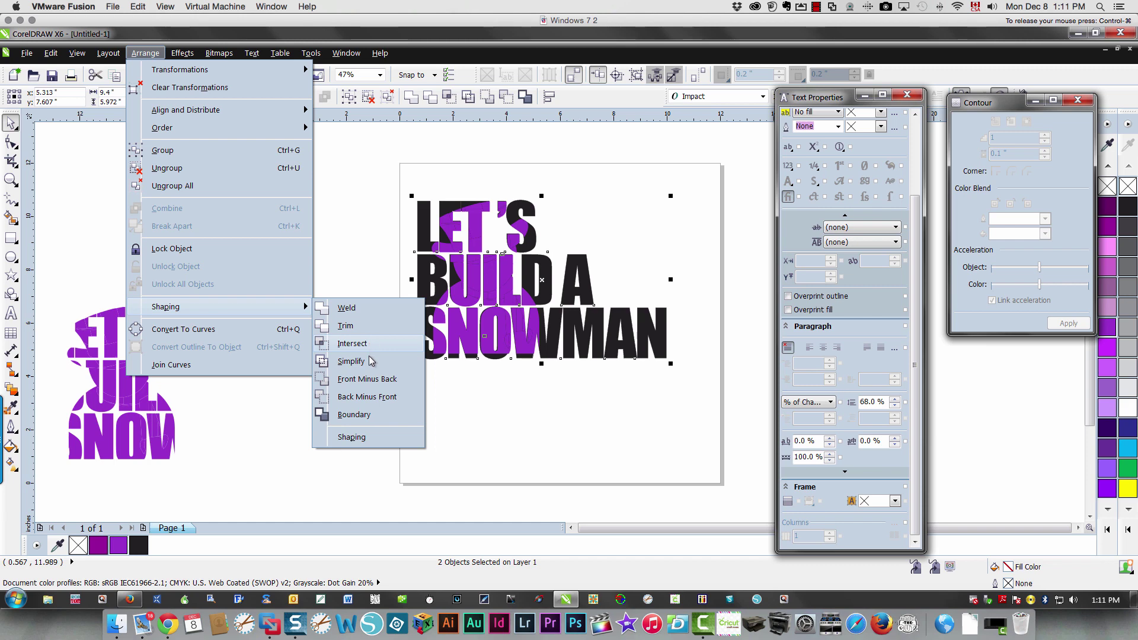
left_click(367, 396)
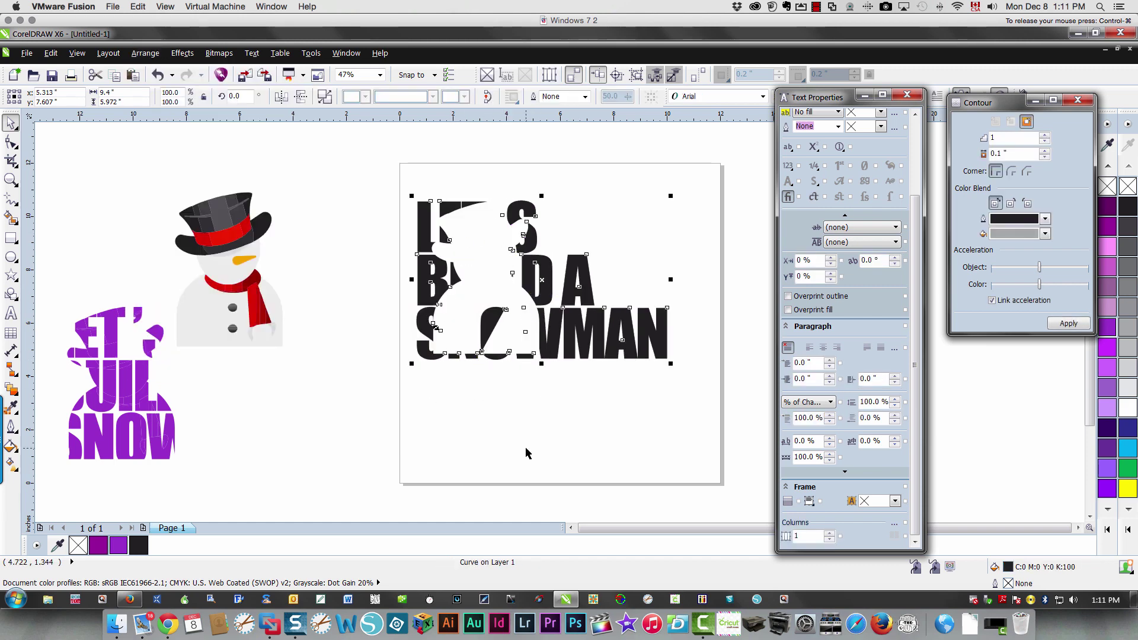
Drag the purple snowman piece back into the matching cut-out in the black lettering.
left_click_drag(122, 438, 479, 328)
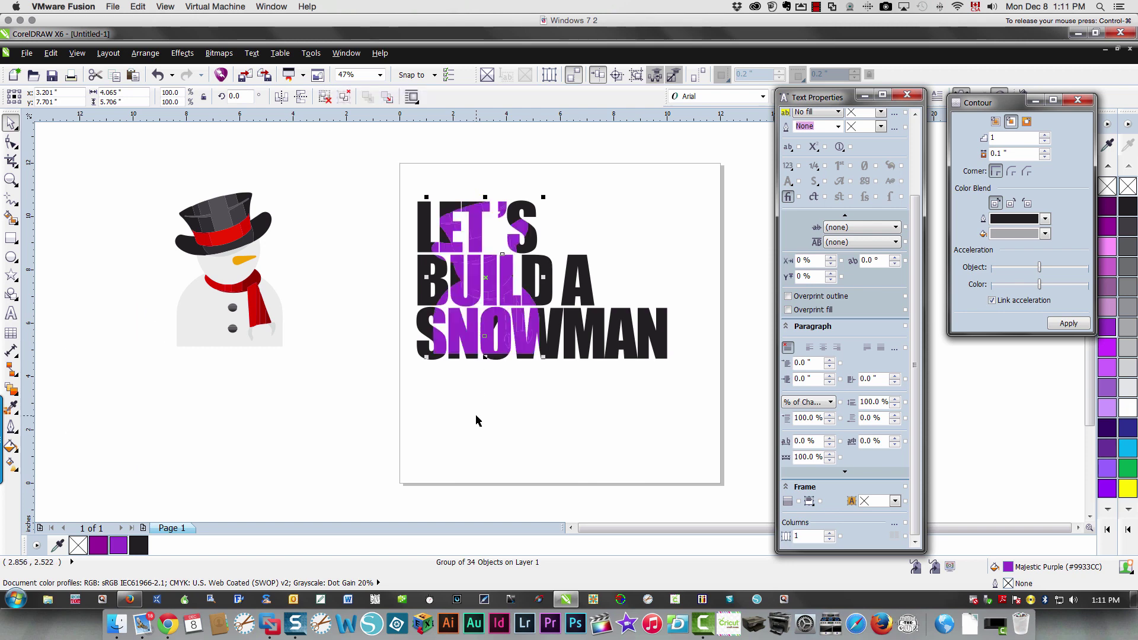